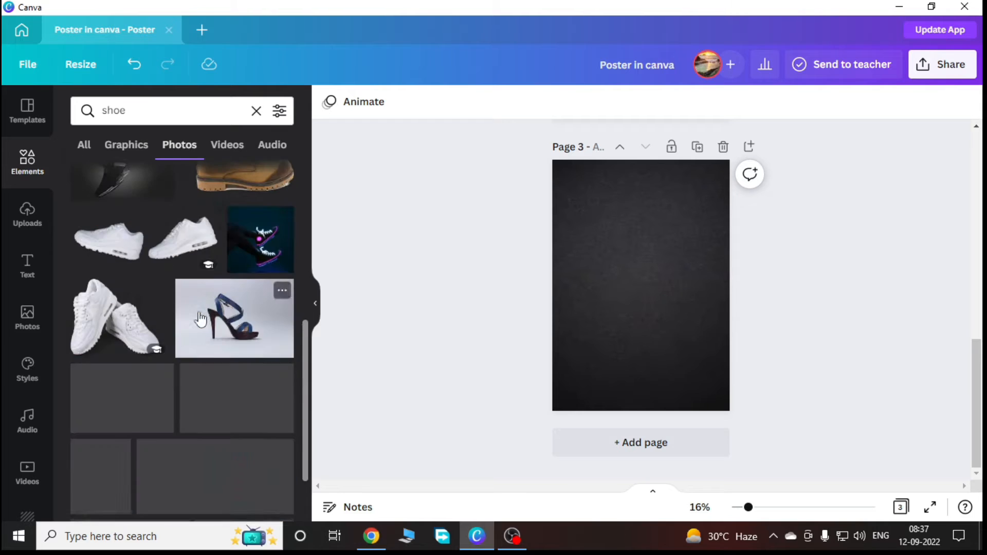
# Add the black three-stripe sneaker photo to page 3 and remove its background
pyautogui.scroll(2, 128, 260)
pyautogui.click(128, 260)
pyautogui.click(367, 109)
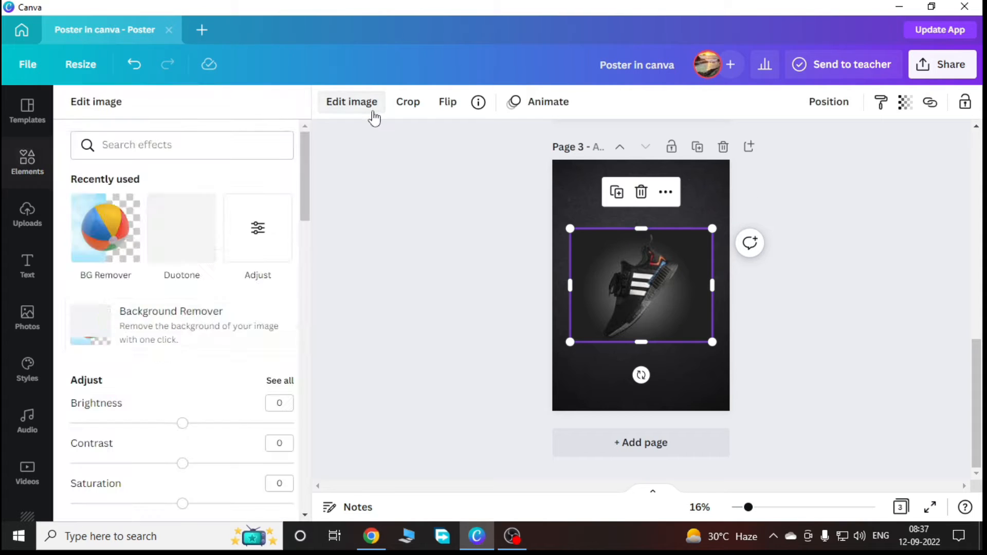
pyautogui.click(167, 337)
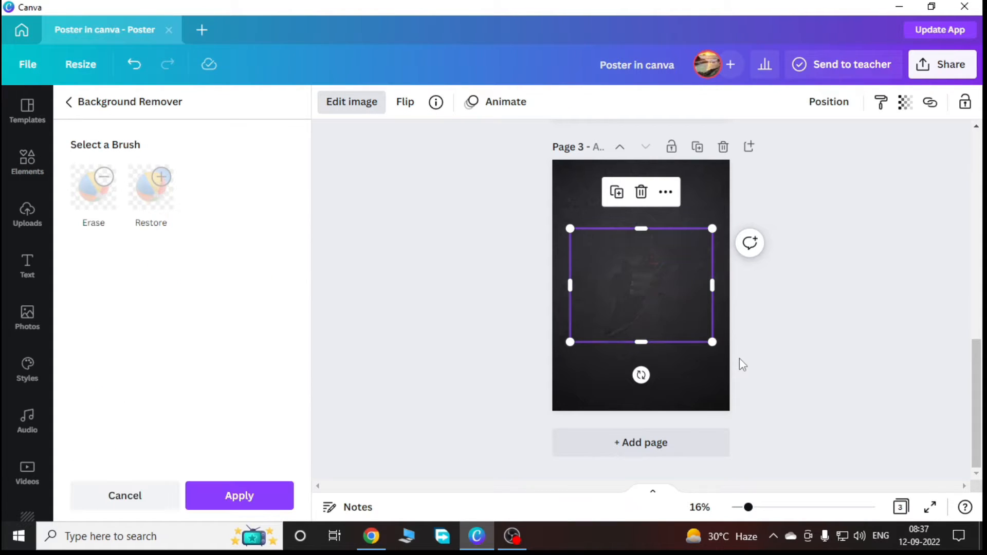
pyautogui.click(211, 494)
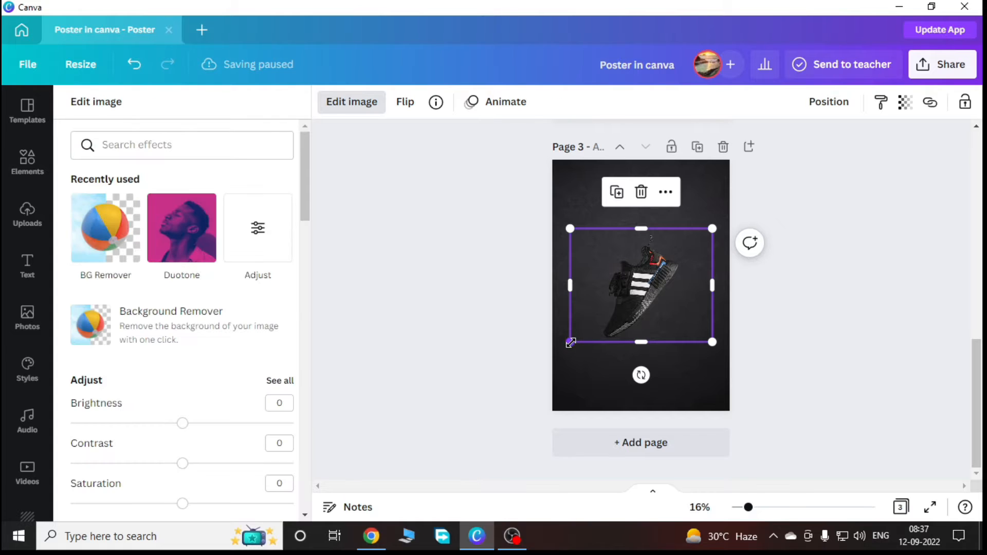
# Search the elements for "shadow" and place a soft, flat oval shadow beneath the shoe
pyautogui.click(28, 160)
pyautogui.click(119, 111)
pyautogui.write('shw')
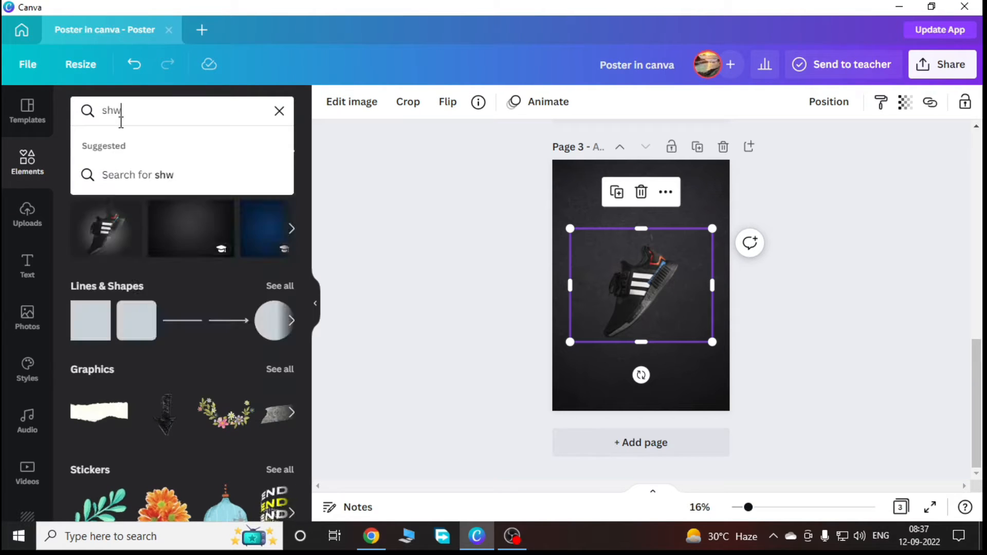
pyautogui.press('BackSpace')
pyautogui.write('adow')
pyautogui.press('Return')
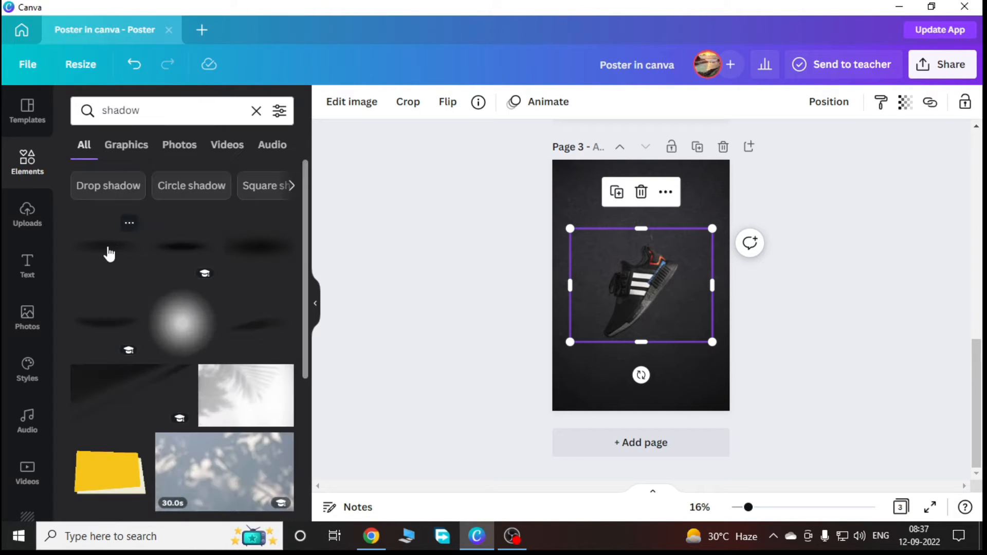
pyautogui.click(108, 254)
pyautogui.moveTo(669, 282); pyautogui.dragTo(682, 354)
pyautogui.hotkey('ctrl', 'z')
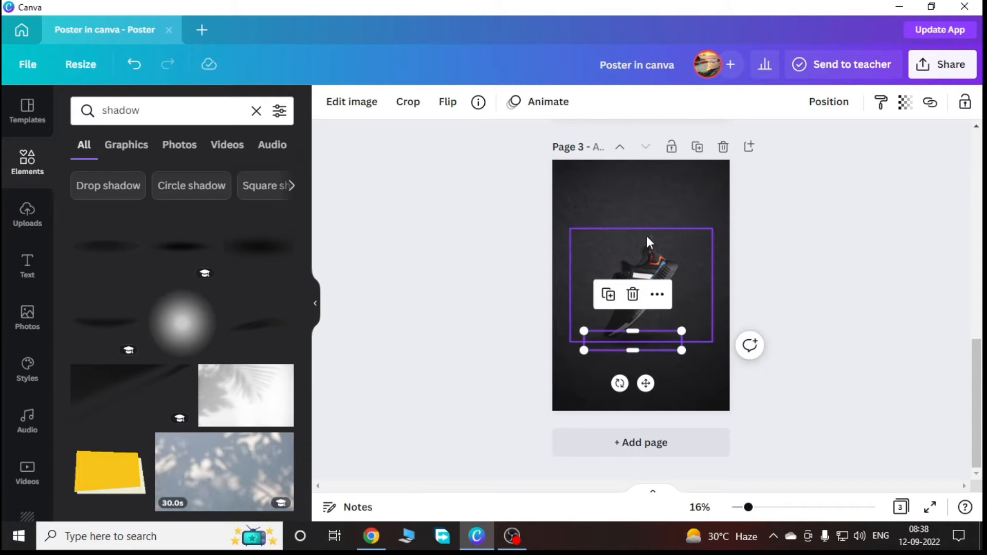
# Enlarge the shoe slightly and reposition the shoe and its shadow so the shoe floats just above the shadow
pyautogui.click(646, 240)
pyautogui.click(662, 348)
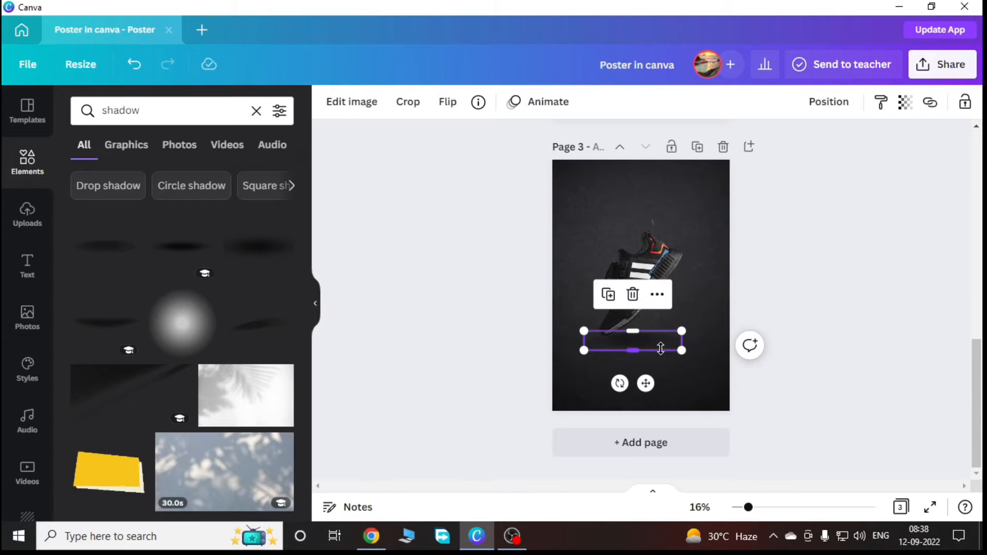
pyautogui.moveTo(668, 338)
pyautogui.mouseDown()
pyautogui.moveTo(685, 347)
pyautogui.moveTo(664, 343)
pyautogui.mouseUp()
pyautogui.click(651, 265)
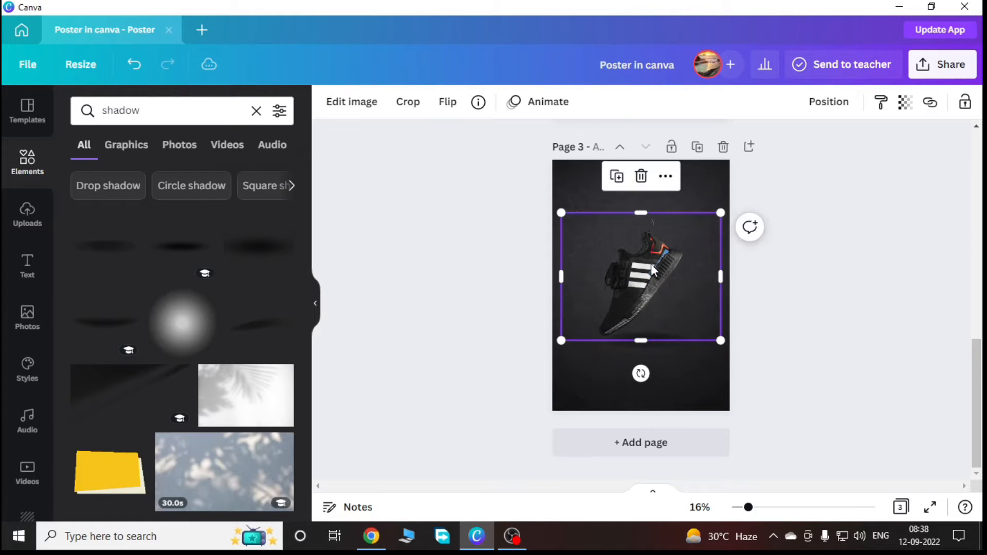
pyautogui.moveTo(651, 263); pyautogui.dragTo(656, 293)
pyautogui.click(754, 259)
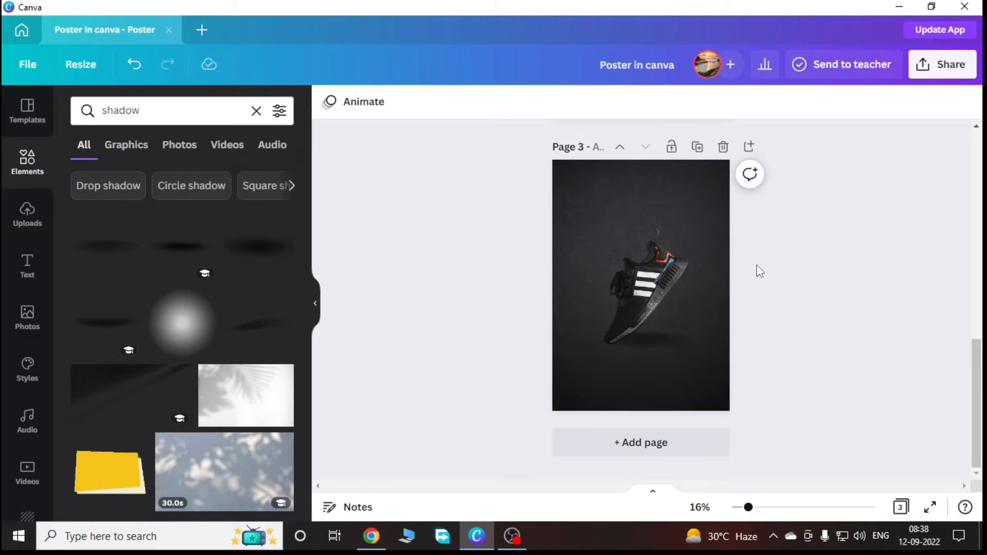
# Search the graphics for "dot" and place a small cluster of dots and rings in the poster's upper-right area
pyautogui.click(187, 110)
pyautogui.hotkey('ctrl', 'a')
pyautogui.write('dot')
pyautogui.press('Return')
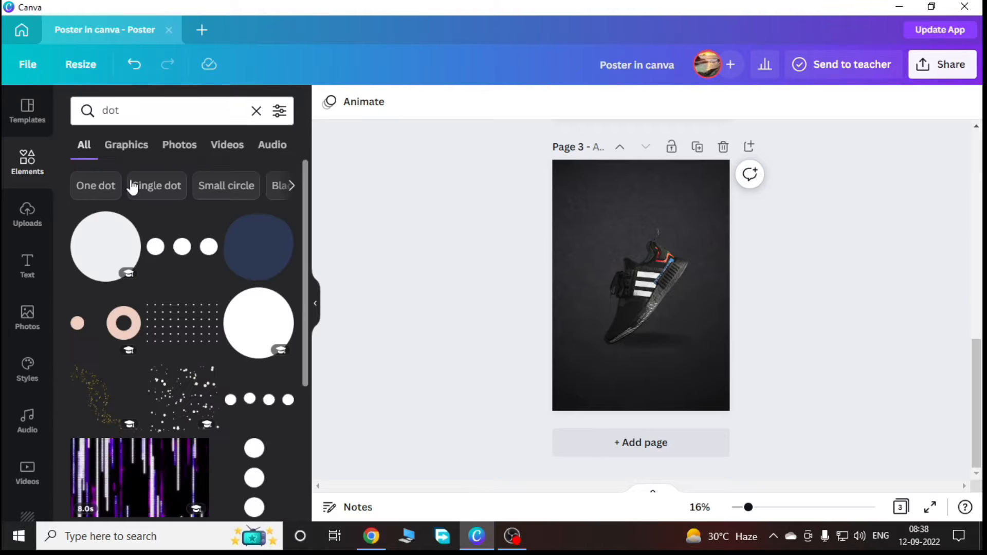
pyautogui.scroll(-15, 183, 365)
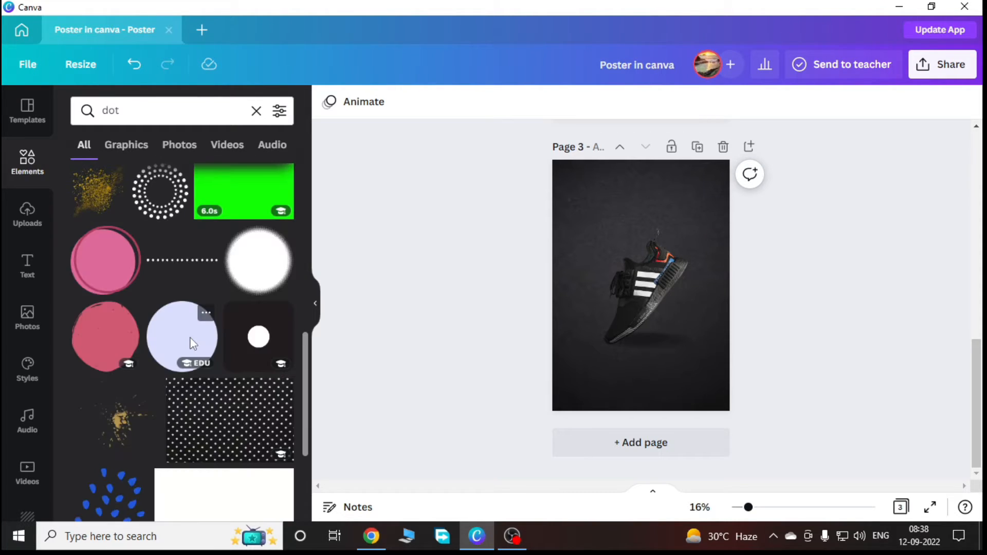
pyautogui.scroll(-12, 192, 345)
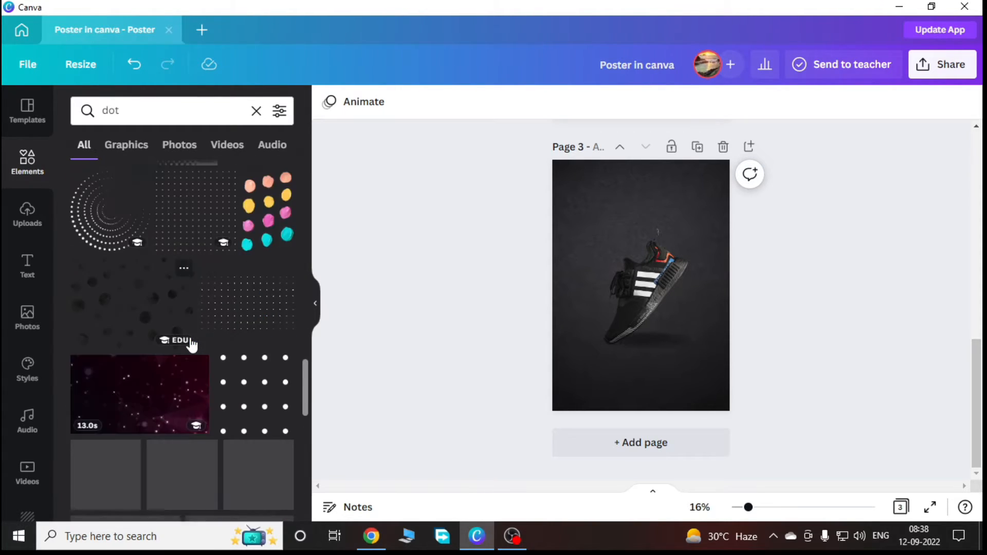
pyautogui.click(134, 144)
pyautogui.scroll(-10, 204, 310)
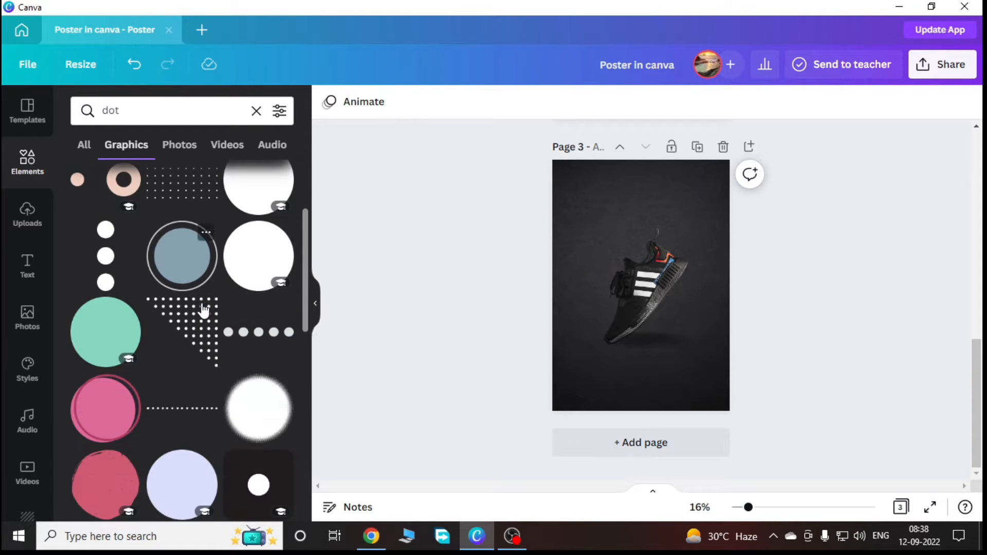
pyautogui.scroll(-2, 203, 309)
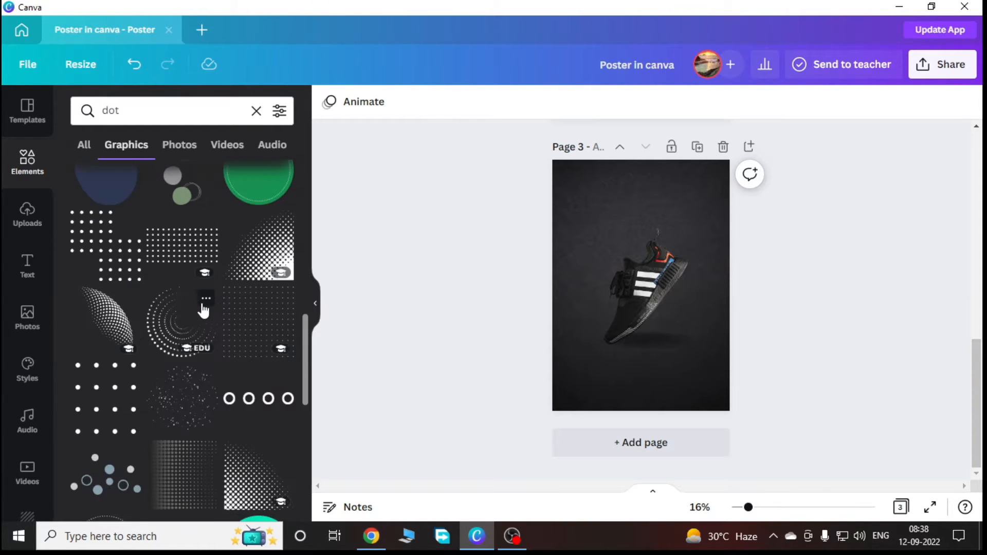
pyautogui.click(128, 270)
pyautogui.moveTo(643, 298); pyautogui.dragTo(682, 201)
pyautogui.moveTo(699, 195); pyautogui.dragTo(699, 207)
# Add the coloured zigzag lines graphic, shrink it and place it at the poster's lower left, below the shoe
pyautogui.scroll(-10, 255, 300)
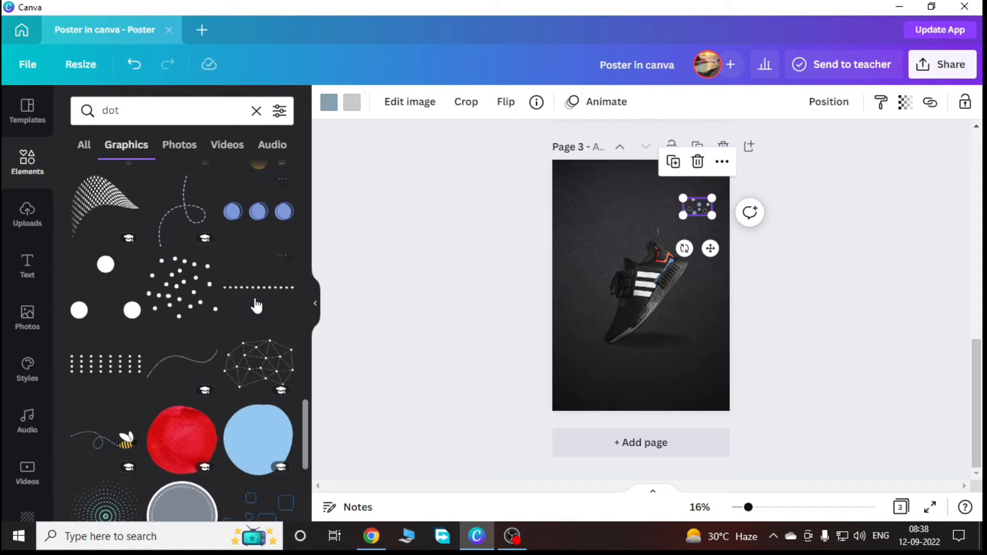
pyautogui.scroll(-8, 255, 304)
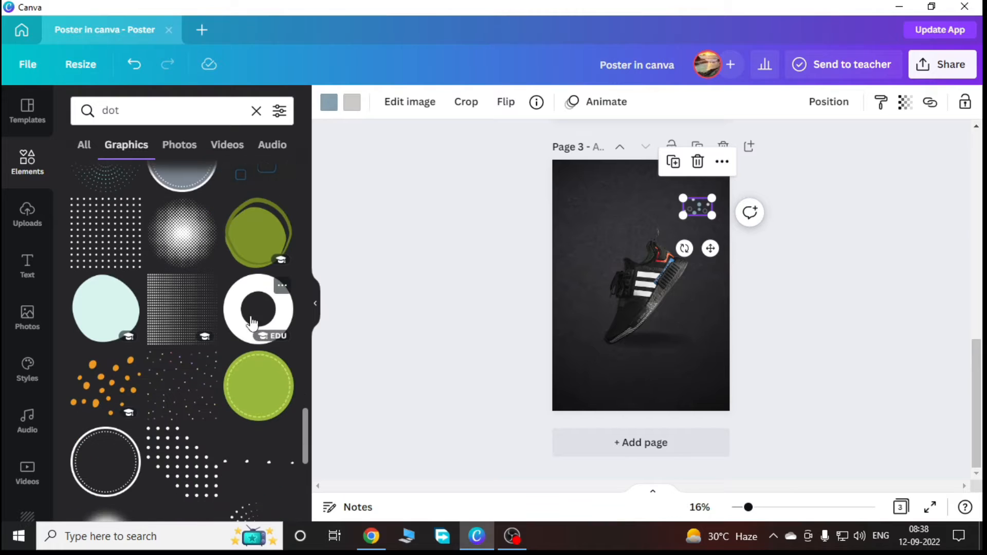
pyautogui.click(111, 474)
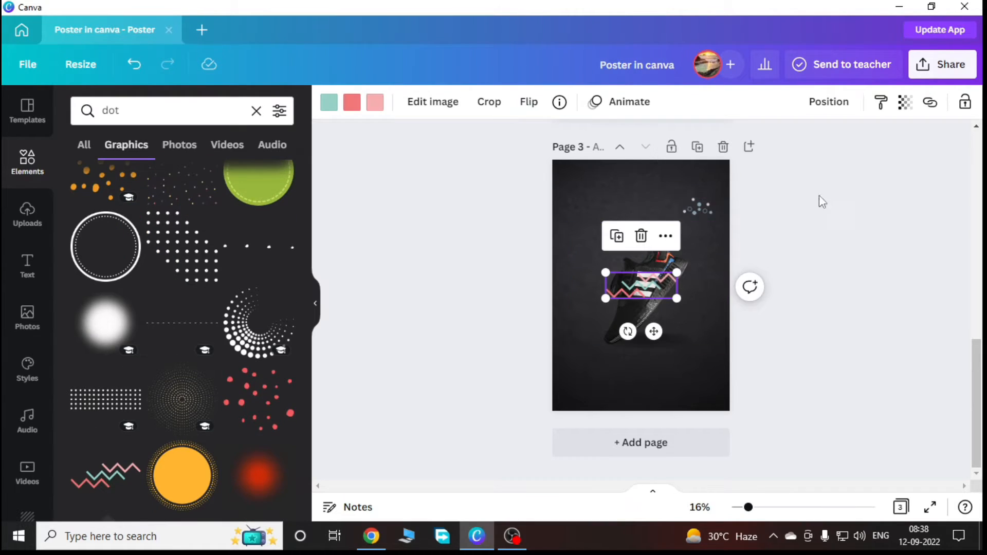
pyautogui.moveTo(636, 296); pyautogui.dragTo(598, 375)
pyautogui.moveTo(640, 346); pyautogui.dragTo(586, 355)
pyautogui.click(584, 326)
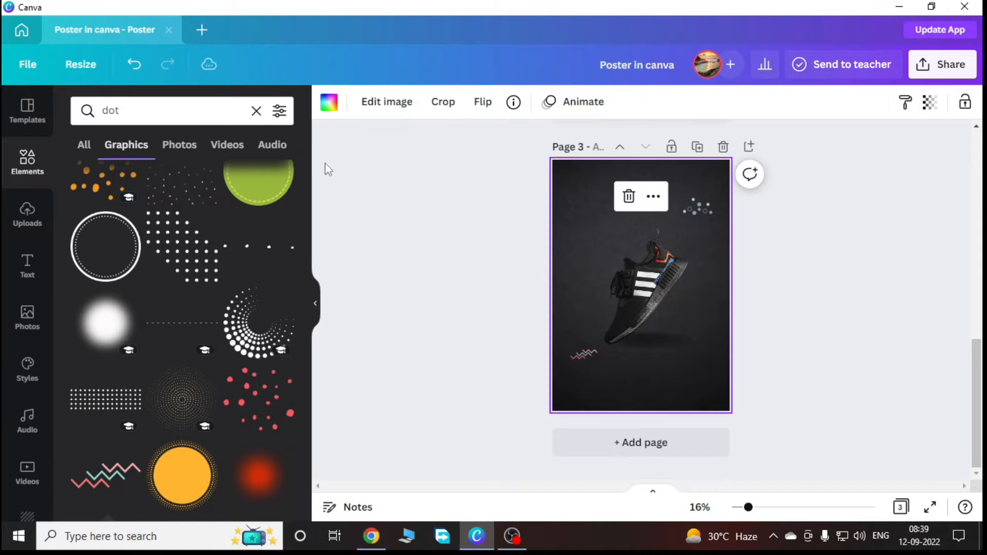
# Search the elements for "order now" and place the rounded red ORDER NOW graphic beneath the zigzag lines
pyautogui.click(256, 110)
pyautogui.write('order now')
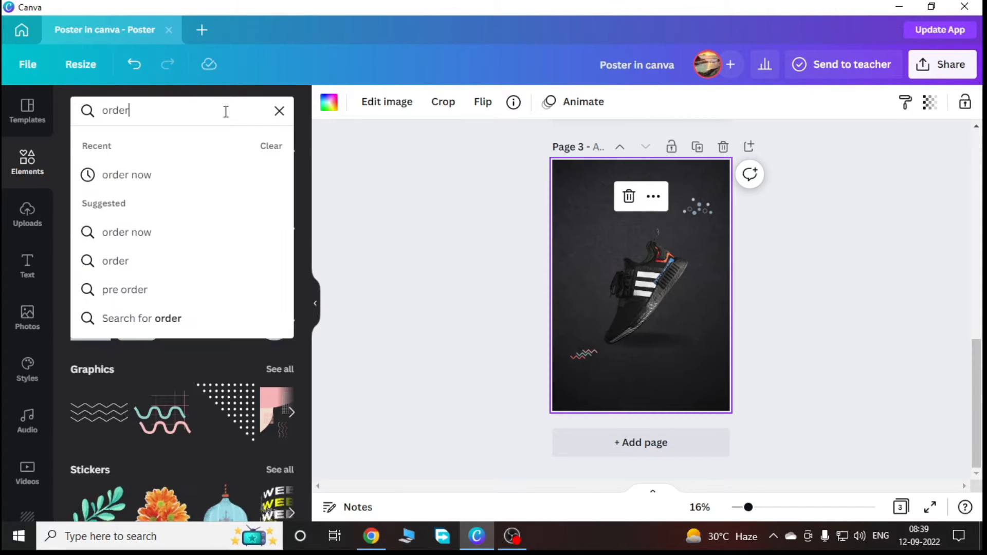
pyautogui.press('Return')
pyautogui.click(182, 247)
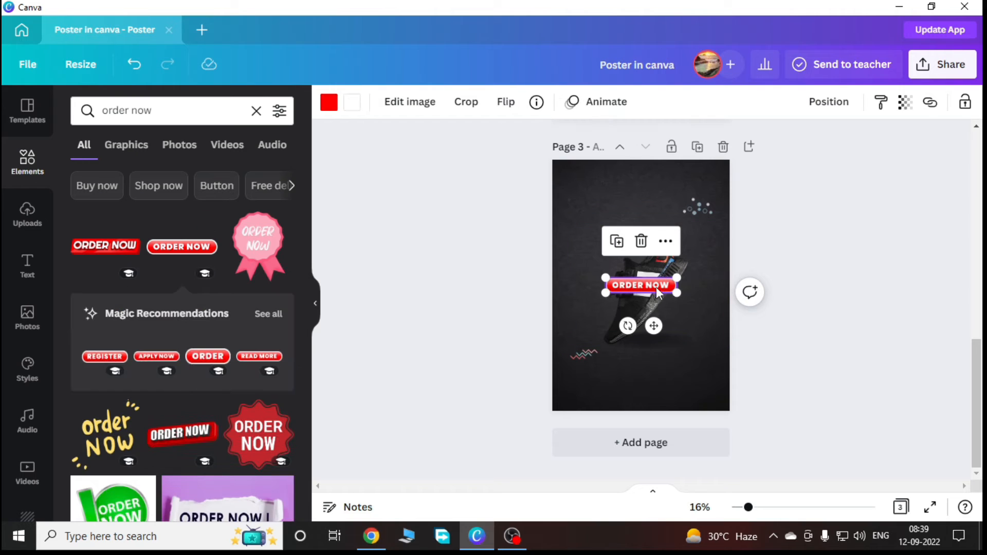
pyautogui.moveTo(656, 287); pyautogui.dragTo(625, 377)
pyautogui.click(645, 391)
pyautogui.click(768, 507)
pyautogui.scroll(-2, 725, 449)
pyautogui.click(26, 264)
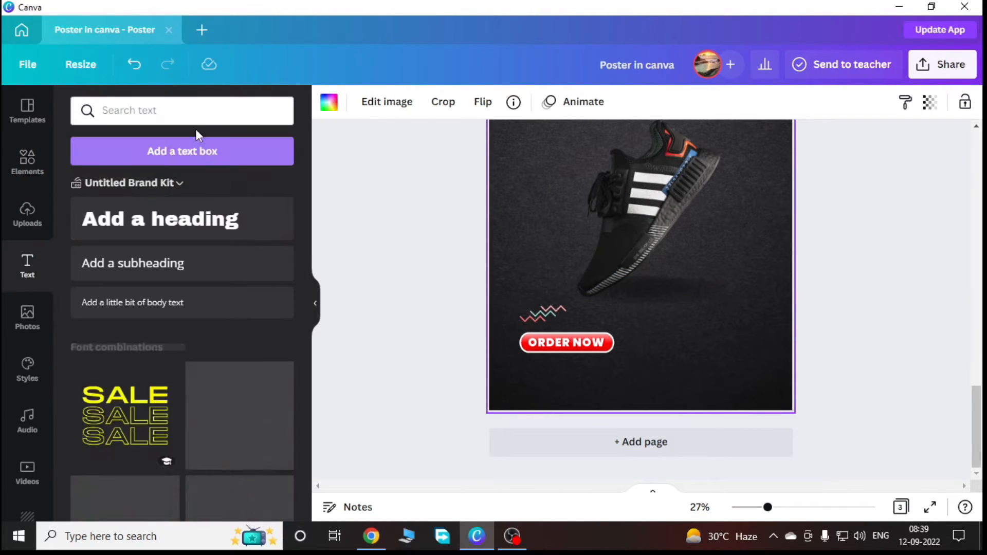
pyautogui.click(198, 219)
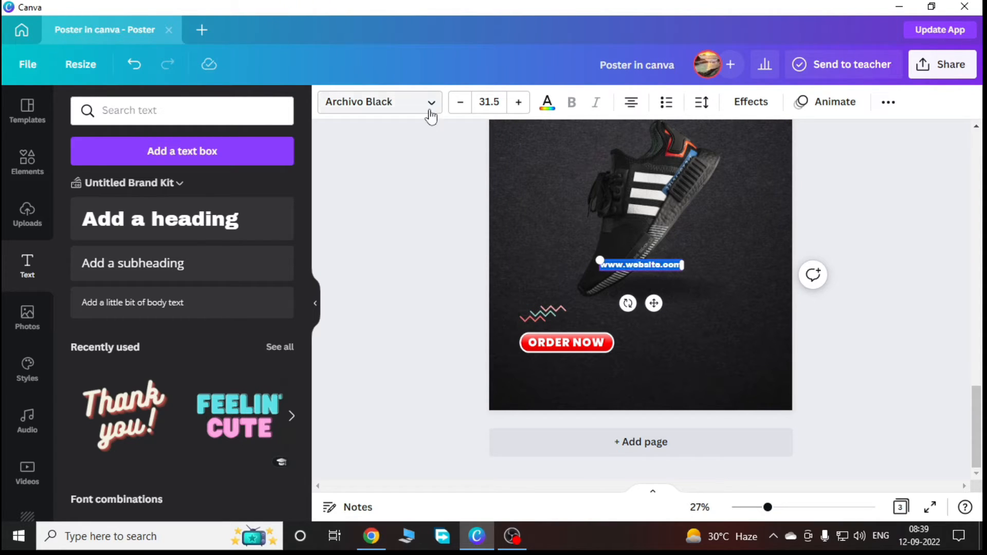
pyautogui.moveTo(682, 265); pyautogui.dragTo(711, 308)
pyautogui.hotkey('ctrl', 'z')
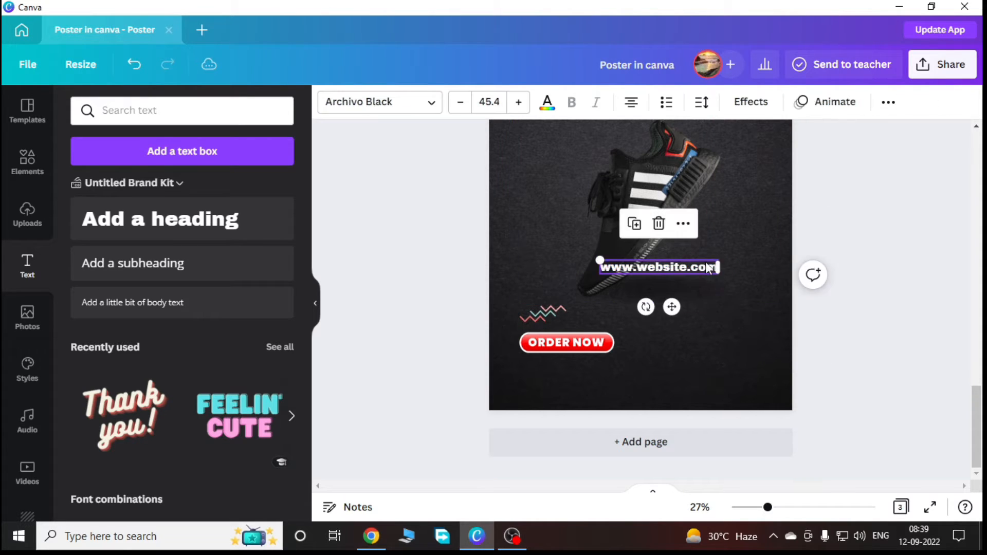
# Move the website text beneath the ORDER NOW graphic, aligned with its left edge, keeping the font size at 45.4
pyautogui.moveTo(709, 263); pyautogui.dragTo(660, 394)
pyautogui.click(714, 390)
pyautogui.click(641, 370)
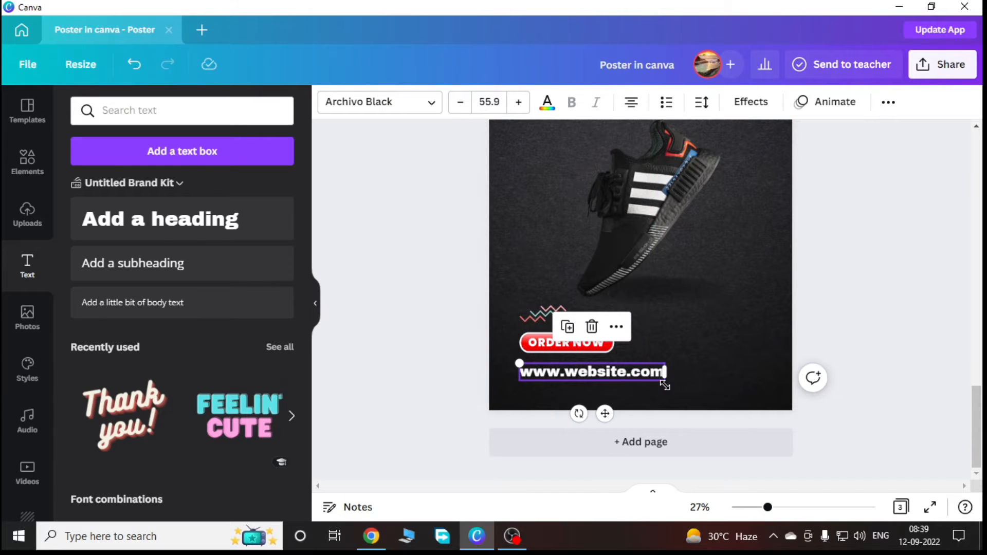
pyautogui.hotkey('ctrl', 'z')
pyautogui.click(682, 328)
pyautogui.click(931, 274)
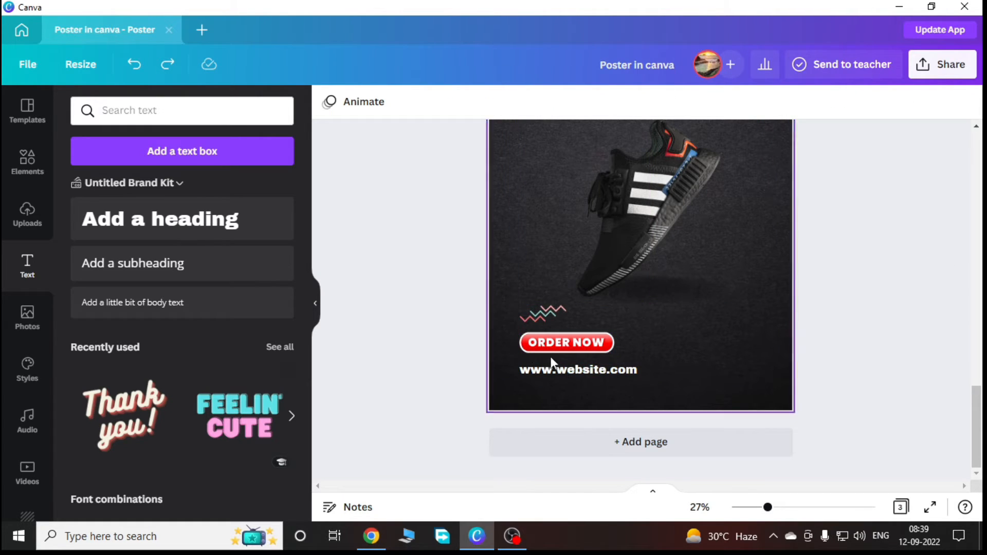
# Change the website text's font to Open Sans and make it bold
pyautogui.click(609, 346)
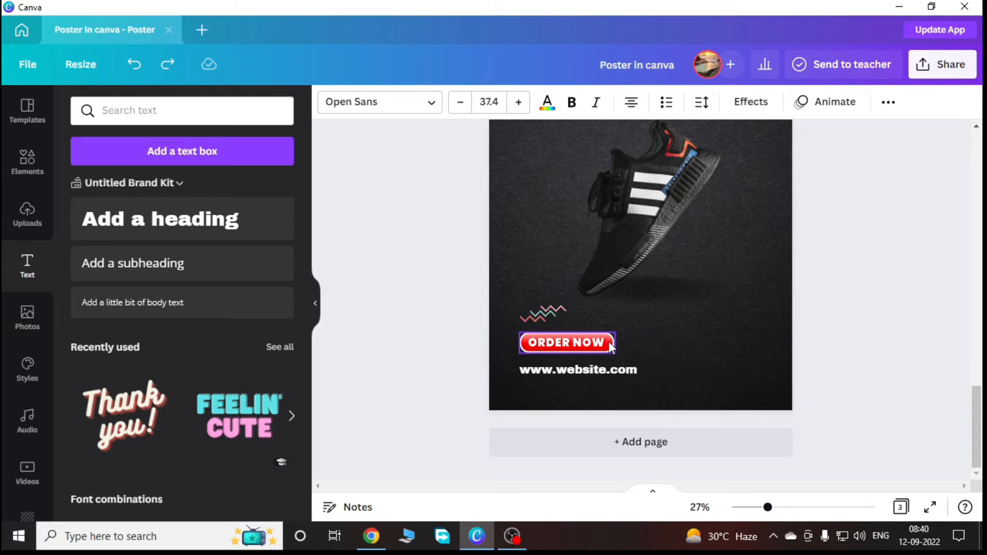
pyautogui.click(581, 370)
pyautogui.click(381, 102)
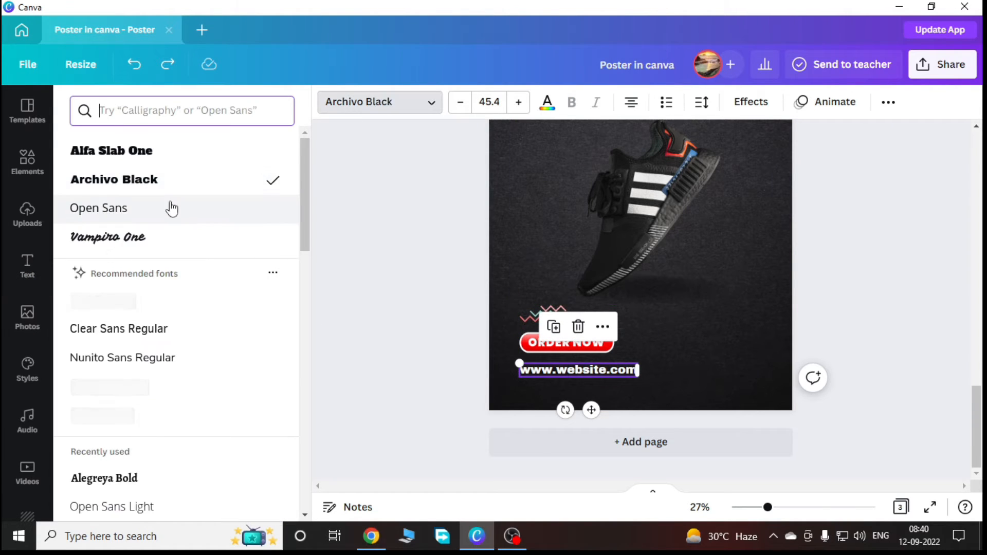
pyautogui.click(171, 208)
pyautogui.click(571, 102)
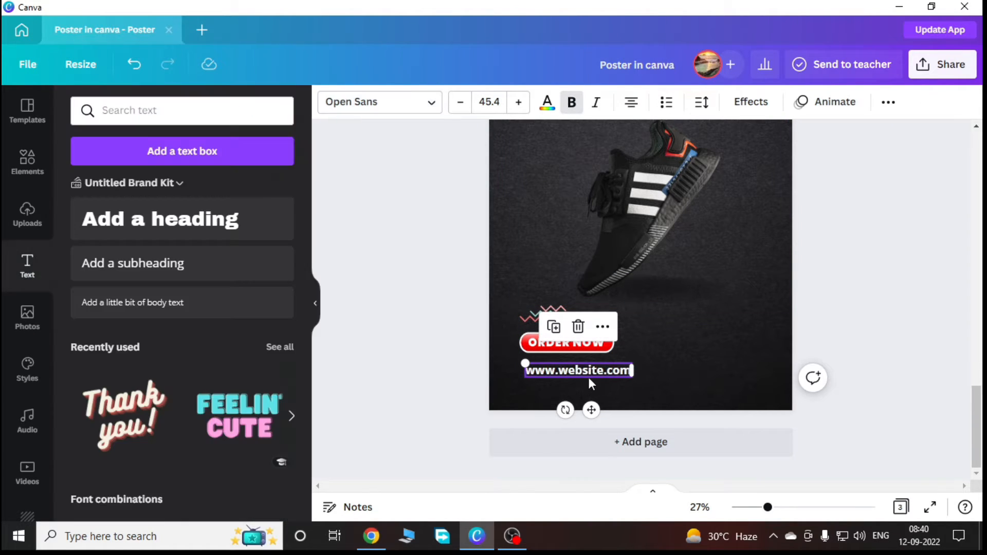
# Realign the website text under ORDER NOW, then duplicate it to the poster's lower right and replace the copy with a phone number
pyautogui.click(592, 382)
pyautogui.click(615, 372)
pyautogui.moveTo(615, 372); pyautogui.dragTo(743, 353)
pyautogui.doubleClick(747, 347)
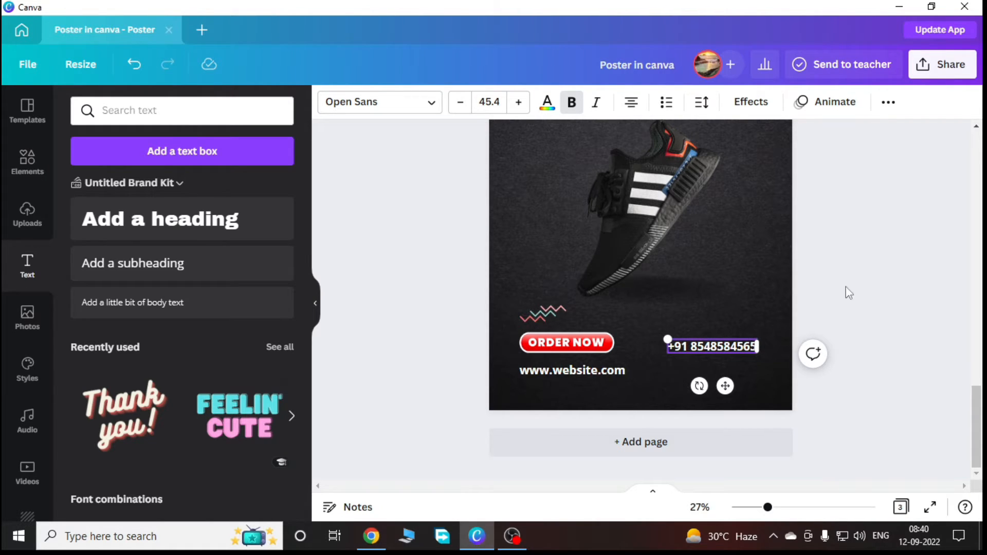
# Search the elements for "call" and place the green round phone icon at small size in front of the phone number
pyautogui.click(27, 162)
pyautogui.tripleClick(181, 106)
pyautogui.write('cak')
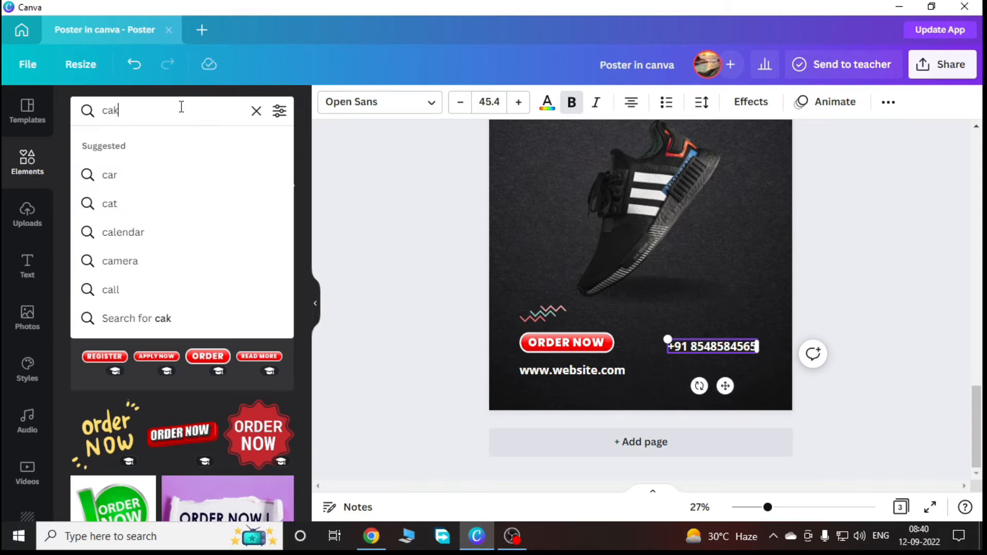
pyautogui.press('BackSpace')
pyautogui.write('ll')
pyautogui.press('Return')
pyautogui.moveTo(259, 323); pyautogui.dragTo(654, 346)
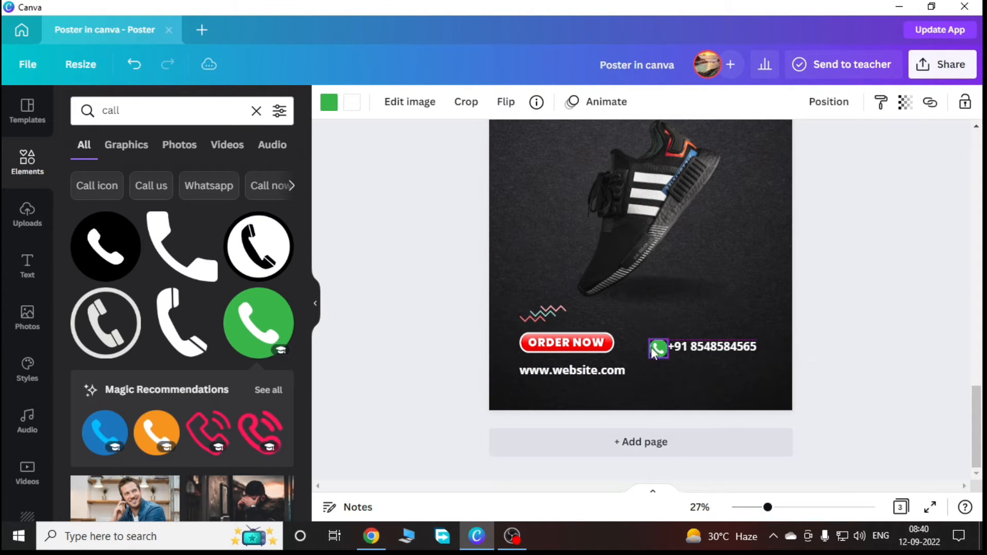
# Align the call icon and phone number by their middles and move the pair level with the website text
pyautogui.moveTo(758, 316); pyautogui.dragTo(649, 367)
pyautogui.click(889, 102)
pyautogui.click(770, 137)
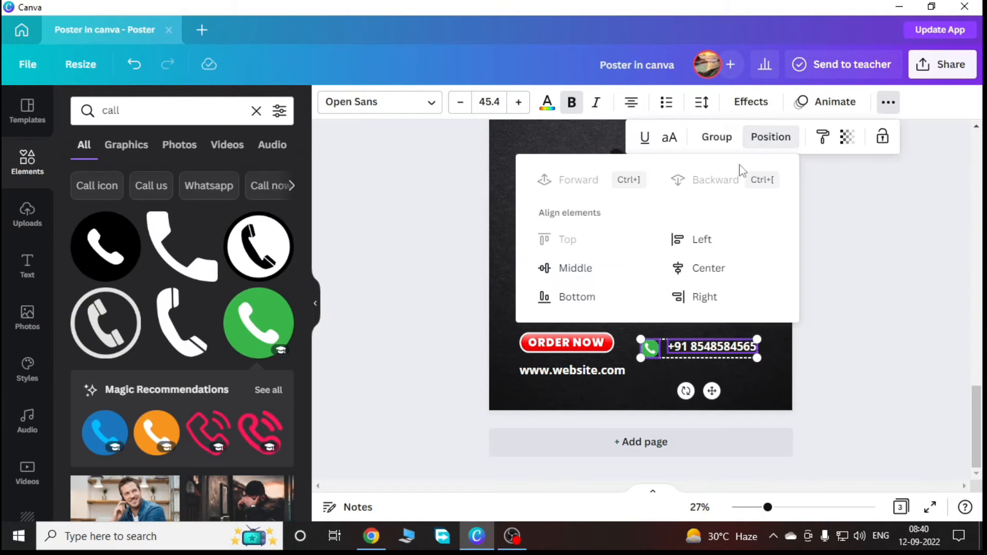
pyautogui.click(575, 268)
pyautogui.click(807, 343)
pyautogui.moveTo(718, 350); pyautogui.dragTo(729, 373)
pyautogui.moveTo(651, 380); pyautogui.dragTo(649, 380)
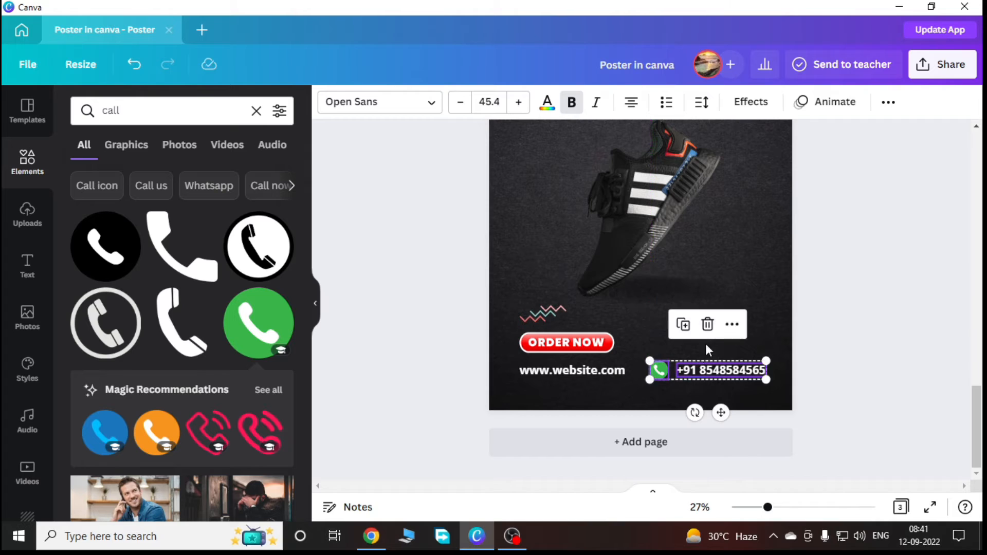
pyautogui.click(829, 320)
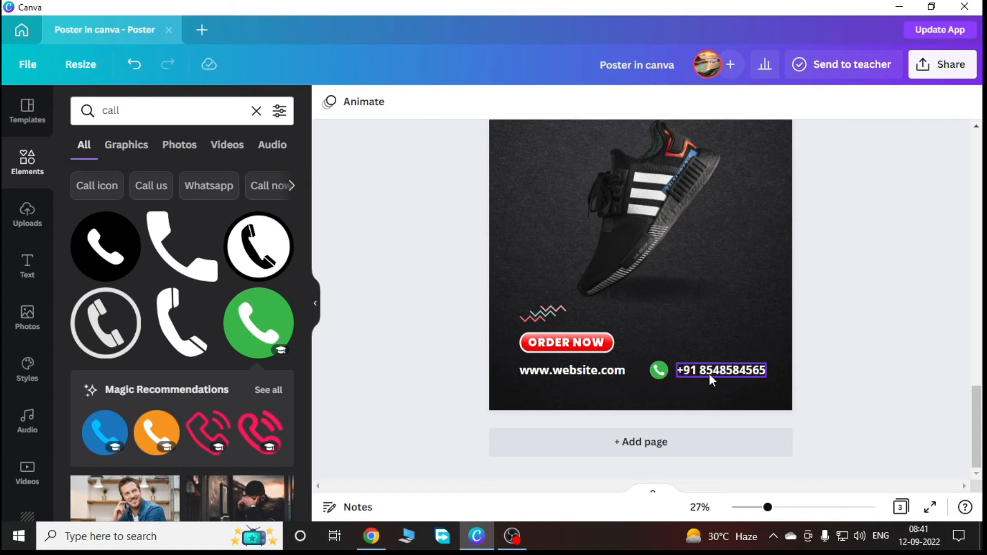
# Duplicate the phone number directly above the original and replace the copy's text with "Call It FInd Out More"
pyautogui.moveTo(732, 374); pyautogui.dragTo(733, 354)
pyautogui.click(734, 352)
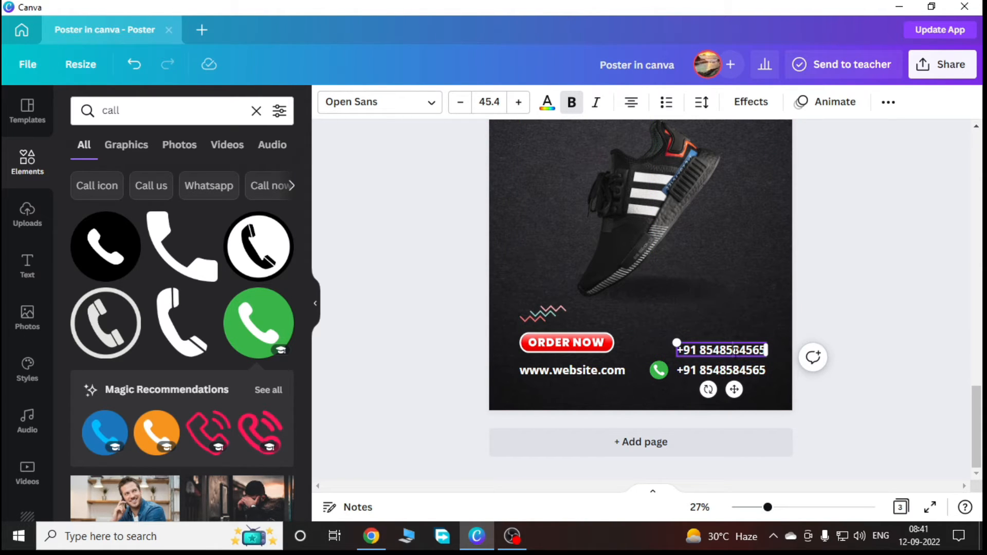
pyautogui.write('Call It FInd Out More')
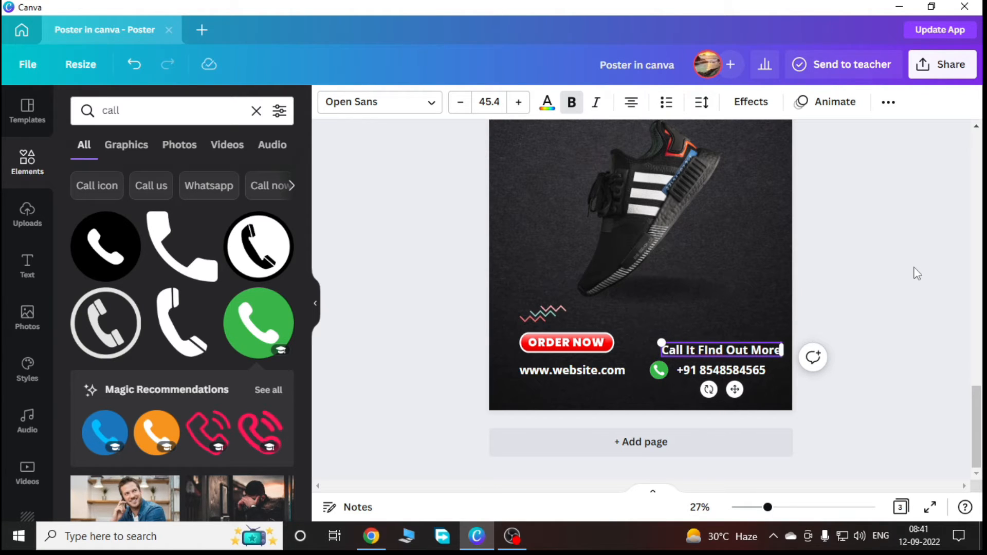
pyautogui.click(874, 275)
# Remove the bold from the "Call It FInd Out More" line and shrink it to fit neatly above the phone number
pyautogui.click(768, 350)
pyautogui.moveTo(767, 349); pyautogui.dragTo(739, 350)
pyautogui.click(736, 328)
pyautogui.click(735, 350)
pyautogui.moveTo(653, 356); pyautogui.dragTo(673, 352)
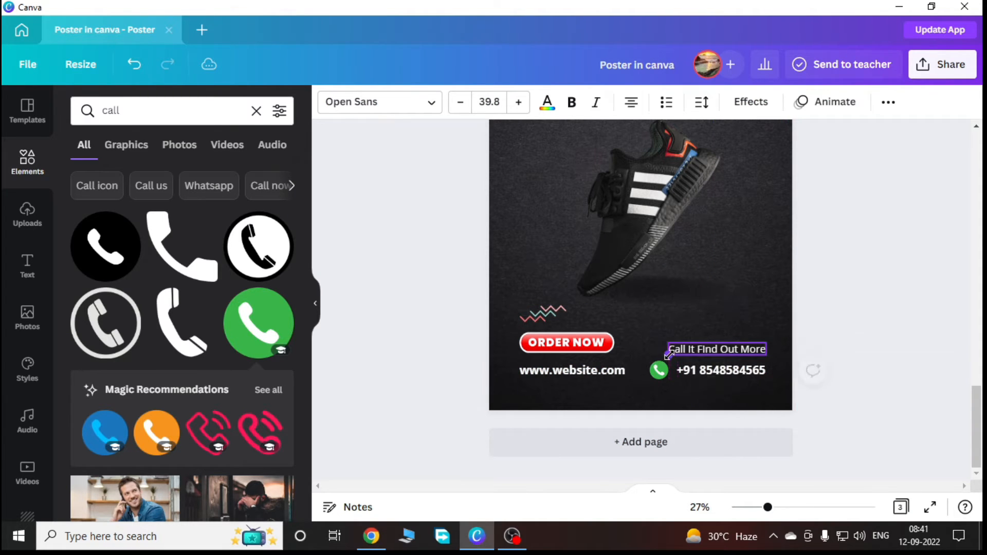
pyautogui.click(822, 314)
# Duplicate the website text to the poster's upper left, enlarge it to about 60.9 and replace its wording with "Man's Shoes"
pyautogui.scroll(3, 822, 308)
pyautogui.scroll(1, 551, 224)
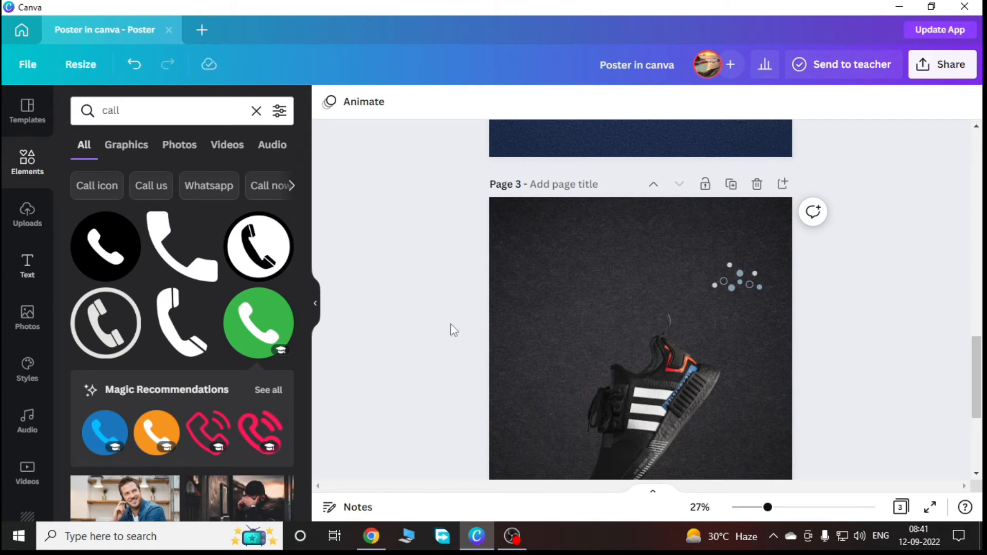
pyautogui.scroll(-6, 590, 338)
pyautogui.click(592, 371)
pyautogui.moveTo(592, 372); pyautogui.dragTo(572, 204)
pyautogui.scroll(2, 572, 211)
pyautogui.moveTo(581, 350); pyautogui.dragTo(630, 155)
pyautogui.scroll(2, 631, 165)
pyautogui.moveTo(629, 303); pyautogui.dragTo(619, 315)
pyautogui.scroll(-1, 622, 314)
pyautogui.moveTo(641, 246)
pyautogui.mouseDown()
pyautogui.moveTo(678, 251)
pyautogui.moveTo(621, 245)
pyautogui.mouseUp()
pyautogui.doubleClick(622, 245)
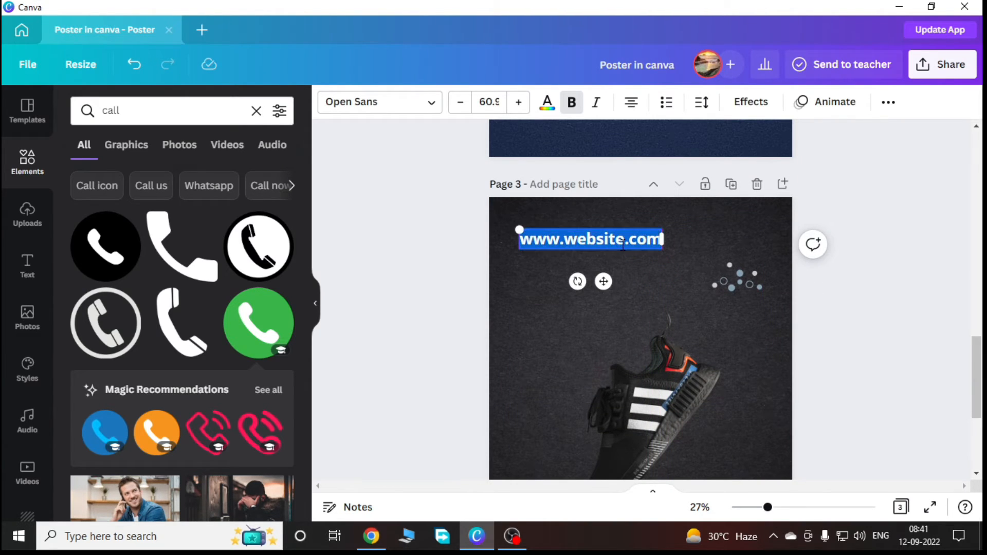
pyautogui.write("Man's Shoes")
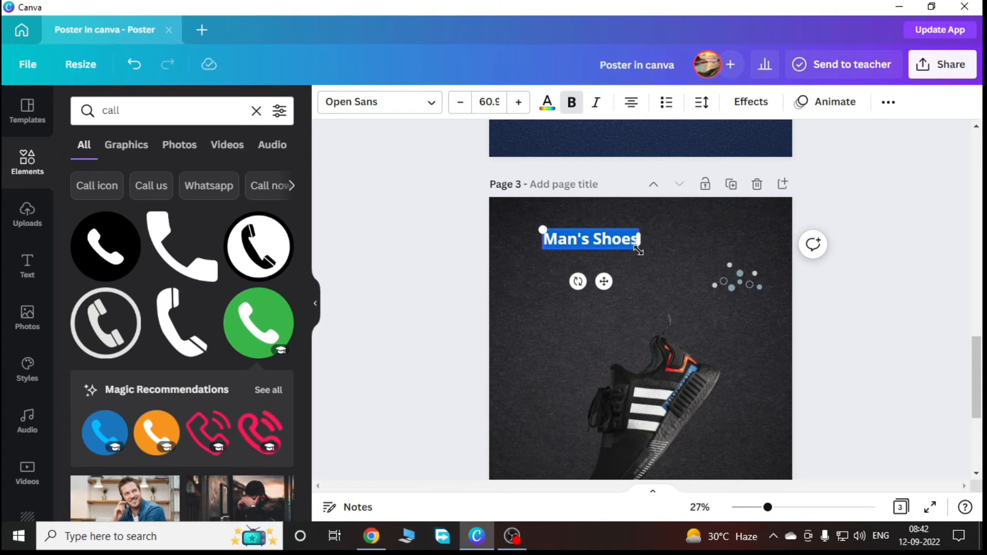
# Format the "Man's Shoes" heading in Archivo Black, uppercase, at size 74.3
pyautogui.moveTo(638, 251); pyautogui.dragTo(660, 252)
pyautogui.click(381, 101)
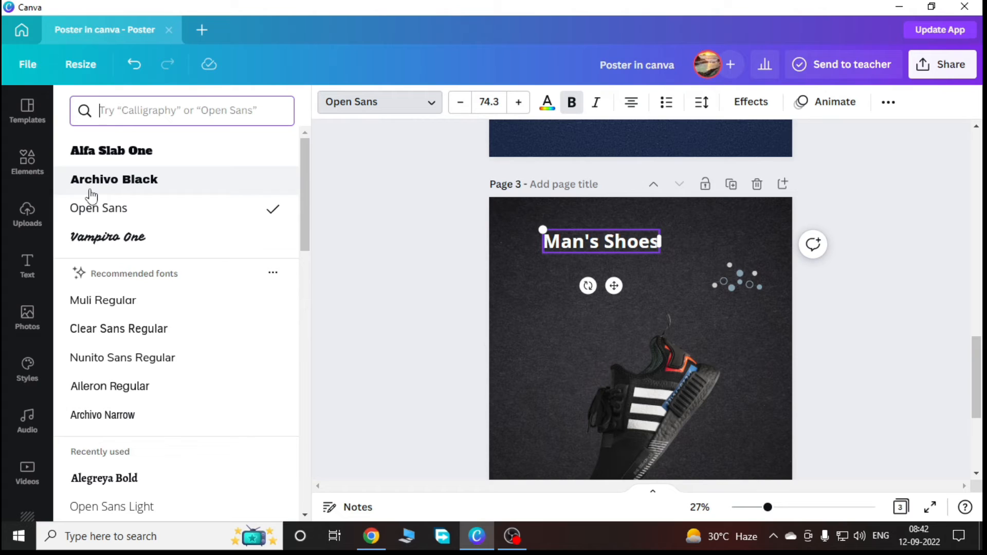
pyautogui.click(114, 179)
pyautogui.click(889, 102)
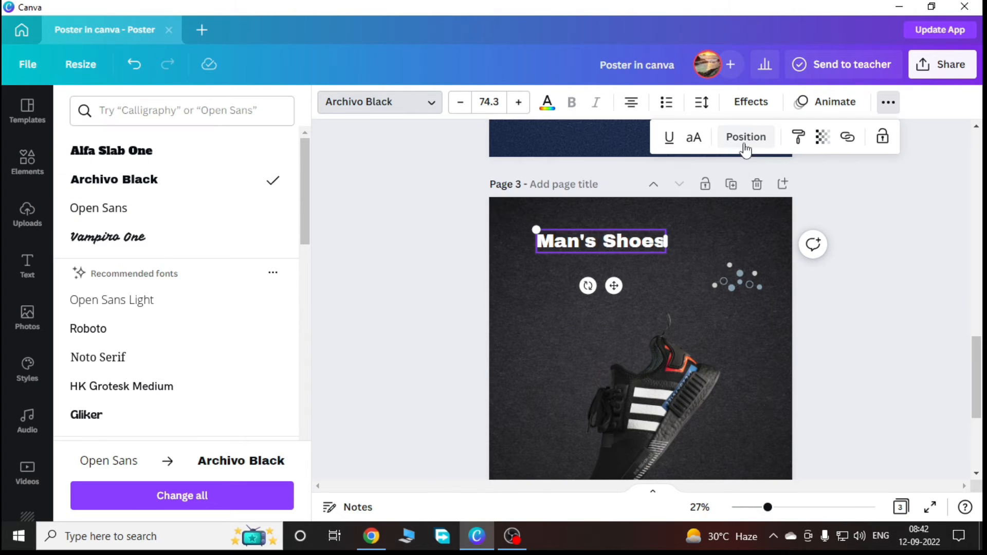
pyautogui.click(694, 138)
pyautogui.click(683, 239)
# Duplicate the MAN'S SHOES heading and change the text of the upper copy to "NEW ARRIVAL"
pyautogui.moveTo(647, 242)
pyautogui.mouseDown()
pyautogui.moveTo(642, 263)
pyautogui.moveTo(638, 229)
pyautogui.mouseUp()
pyautogui.hotkey('ctrl', 'd')
pyautogui.doubleClick(638, 229)
pyautogui.write('NEW')
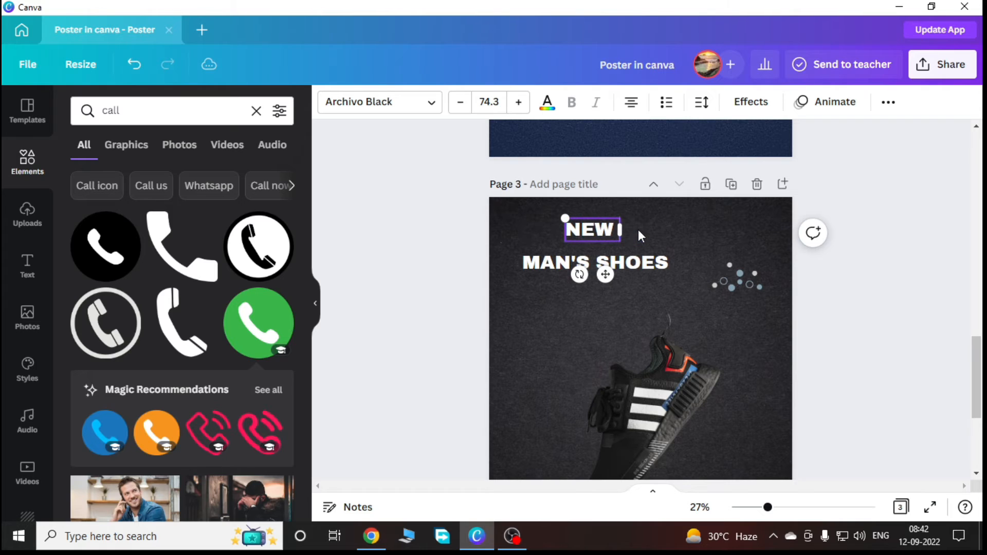
pyautogui.write(' ARRIVAL')
# Change the NEW ARRIVAL heading's font to Vampiro One
pyautogui.hotkey('ctrl', 'a')
pyautogui.click(380, 102)
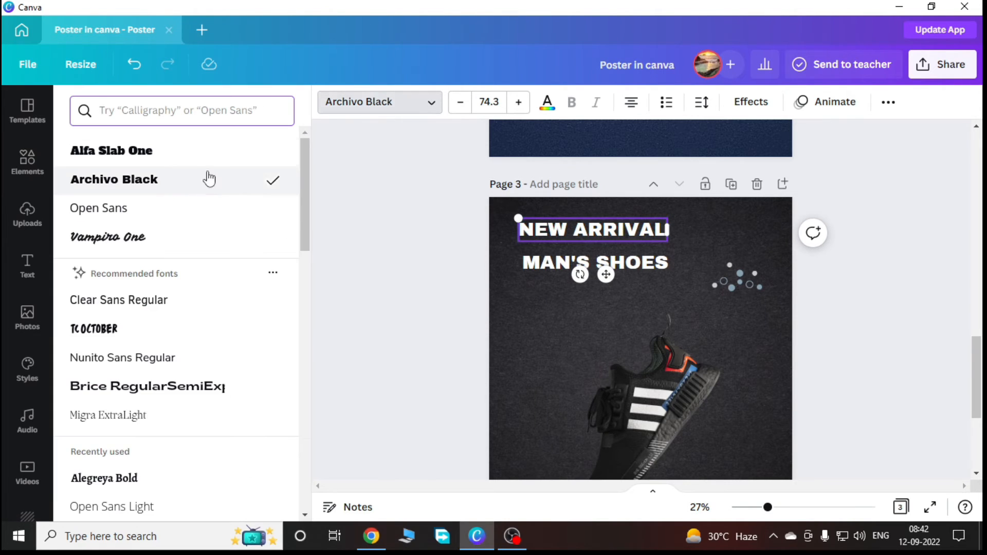
pyautogui.click(203, 237)
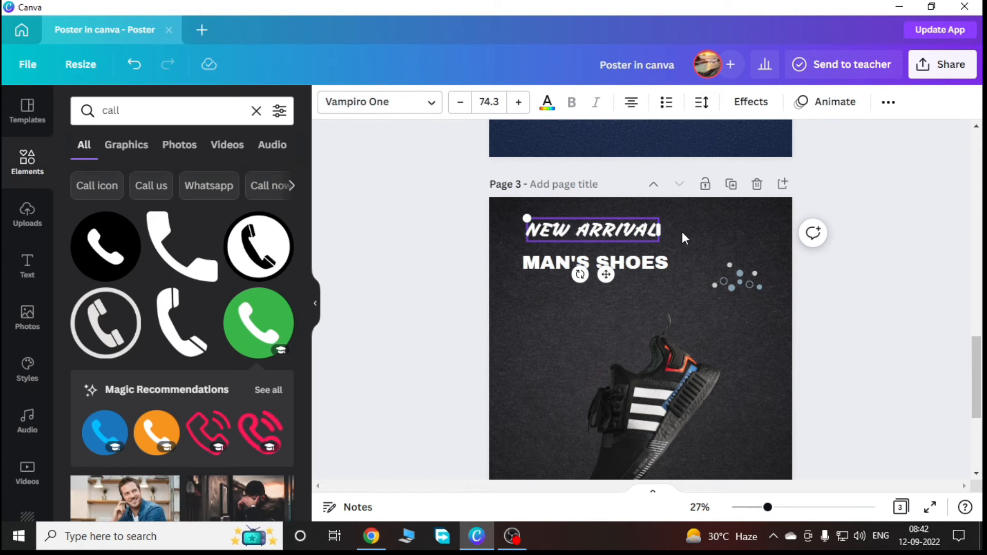
# Duplicate the NEW ARRIVAL heading below MAN'S SHOES and change the copy's text to "LIMITED OFFER"
pyautogui.hotkey('ctrl', 'd')
pyautogui.moveTo(645, 233); pyautogui.dragTo(645, 306)
pyautogui.scroll(-2, 896, 353)
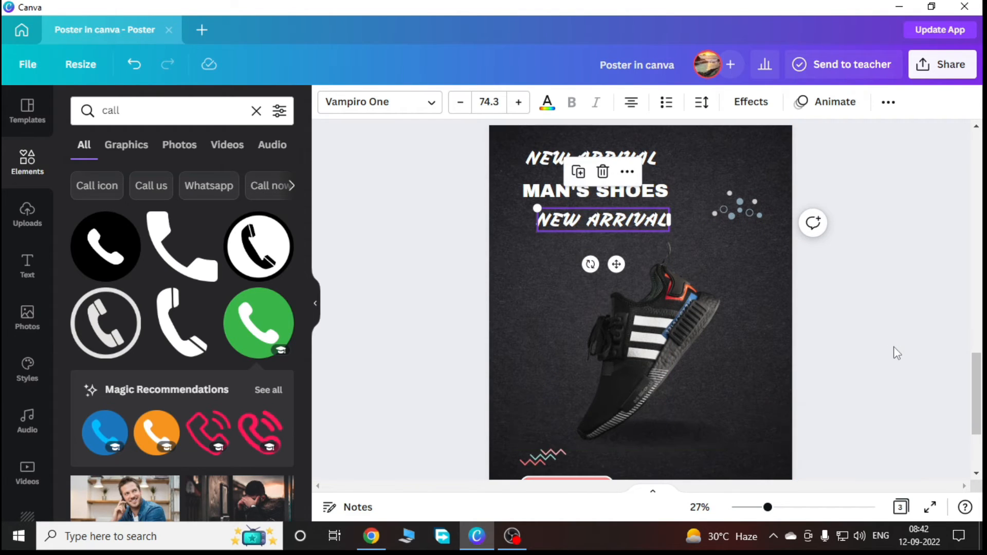
pyautogui.hotkey('ctrl', 'a')
pyautogui.write('LIMA')
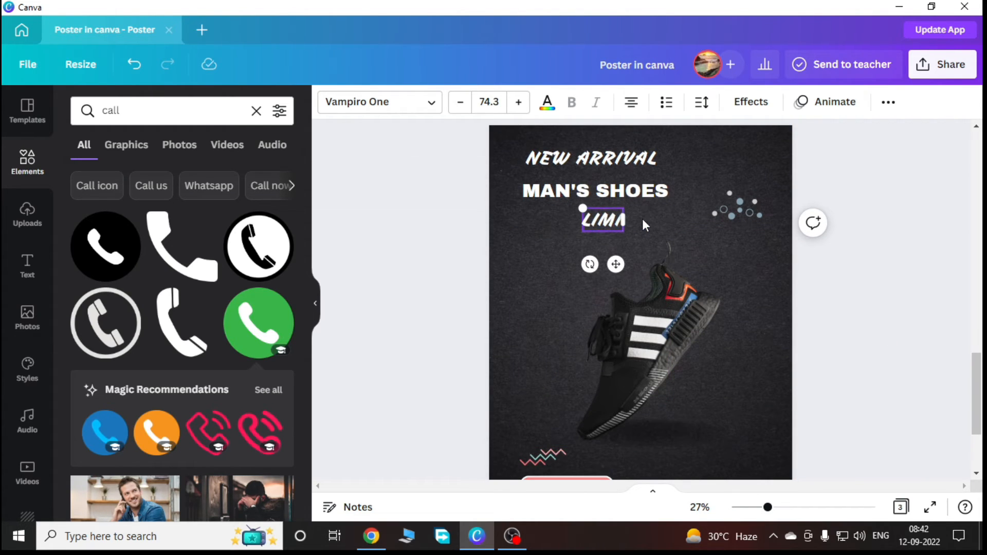
pyautogui.press('BackSpace')
pyautogui.write('ITED OFFER')
# Set the LIMITED OFFER line in bold Open Sans and reduce its size to about 68.8
pyautogui.click(379, 102)
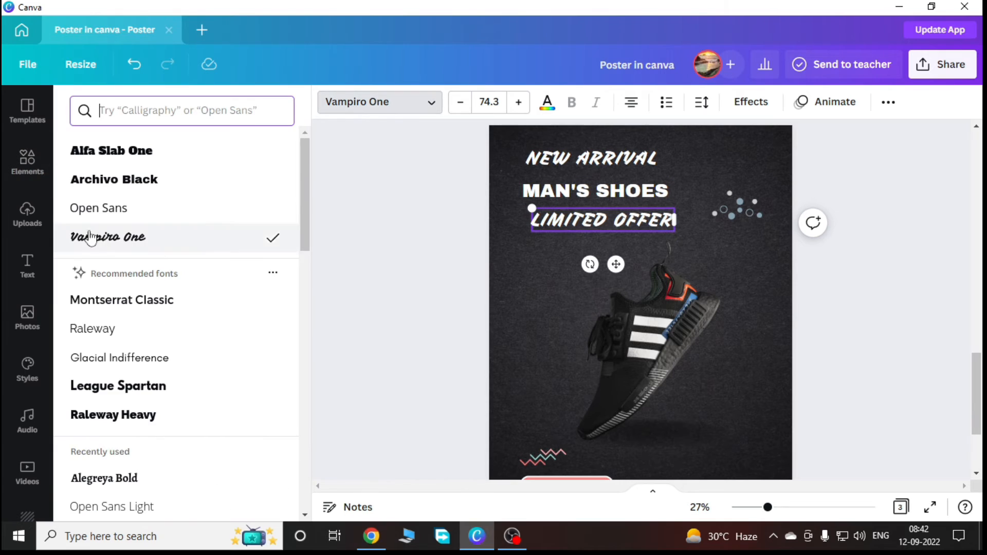
pyautogui.click(103, 208)
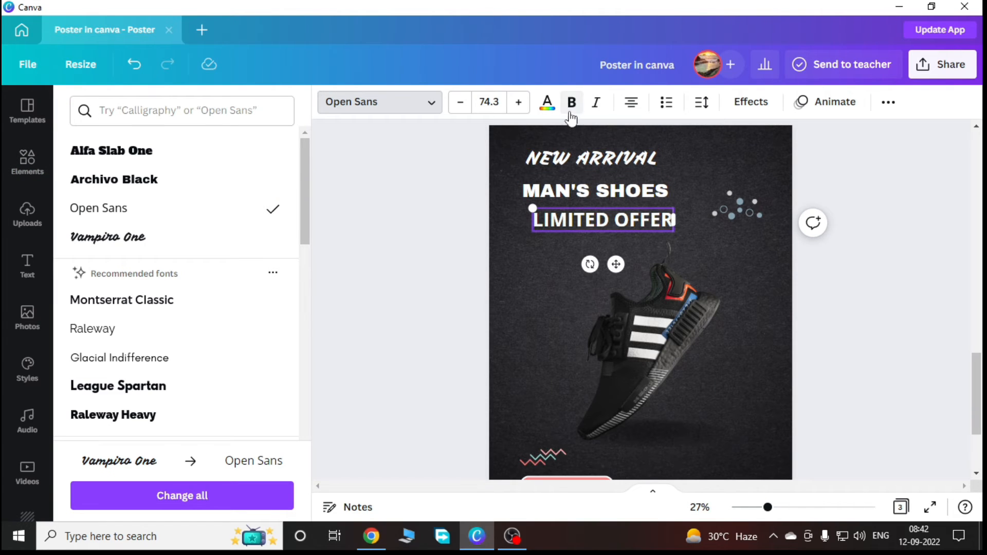
pyautogui.click(534, 230)
pyautogui.moveTo(533, 231); pyautogui.dragTo(543, 229)
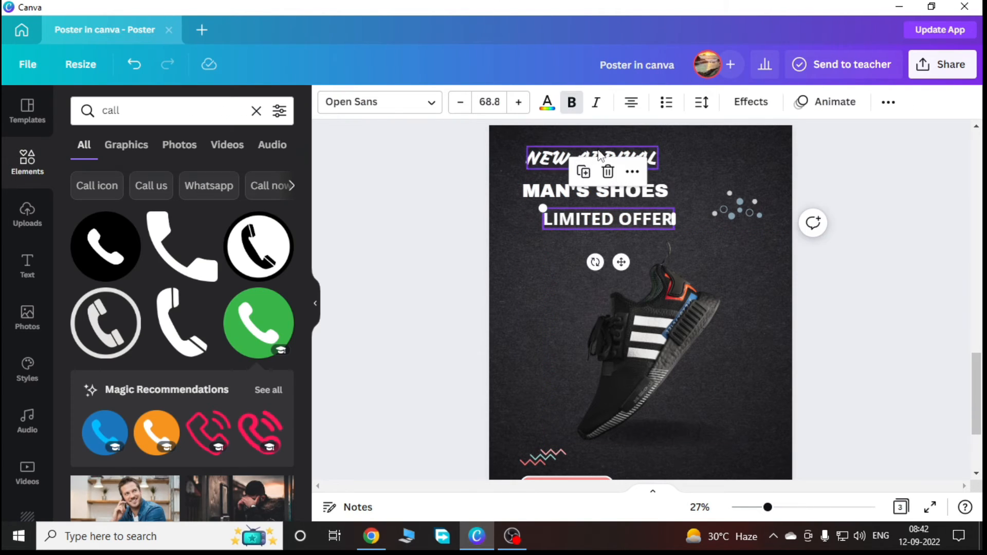
# Reduce NEW ARRIVAL to about 72.5, enlarge MAN'S SHOES to about 81.2 and space it evenly between the other headings
pyautogui.click(599, 154)
pyautogui.moveTo(658, 147); pyautogui.dragTo(682, 176)
pyautogui.click(662, 192)
pyautogui.moveTo(663, 192); pyautogui.dragTo(653, 191)
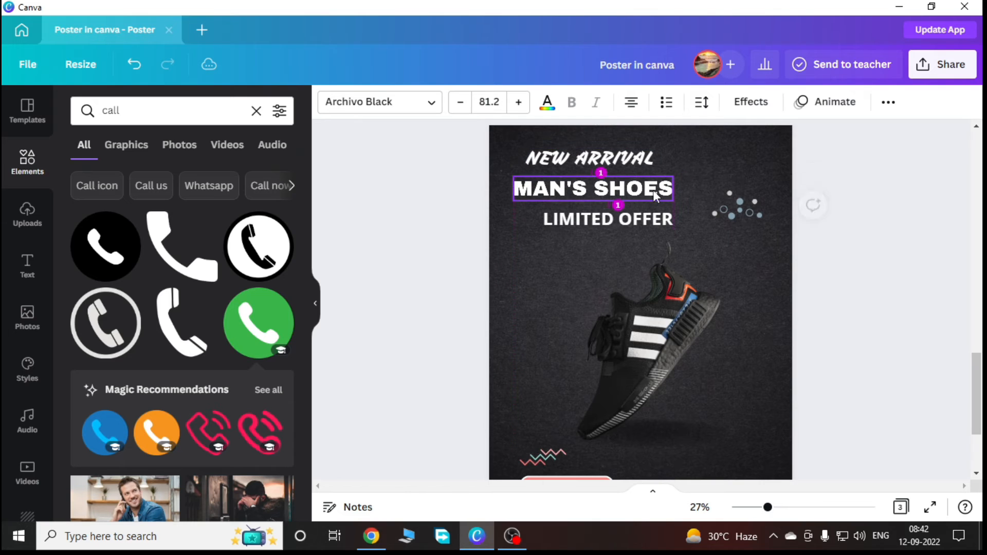
pyautogui.click(692, 231)
pyautogui.click(578, 129)
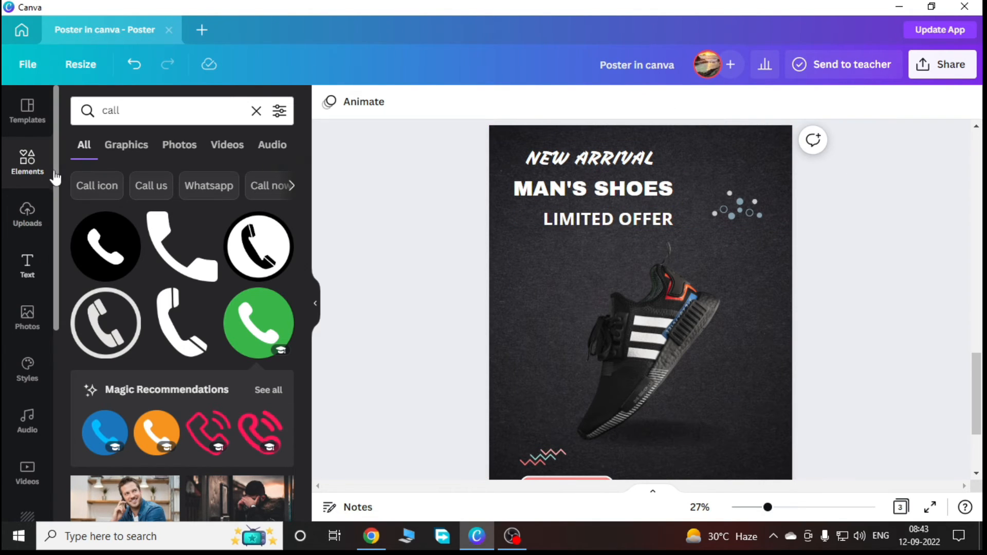
# Add a square from the shapes and reshape it into a narrow rectangle behind the NEW ARRIVAL heading
pyautogui.click(256, 111)
pyautogui.click(83, 321)
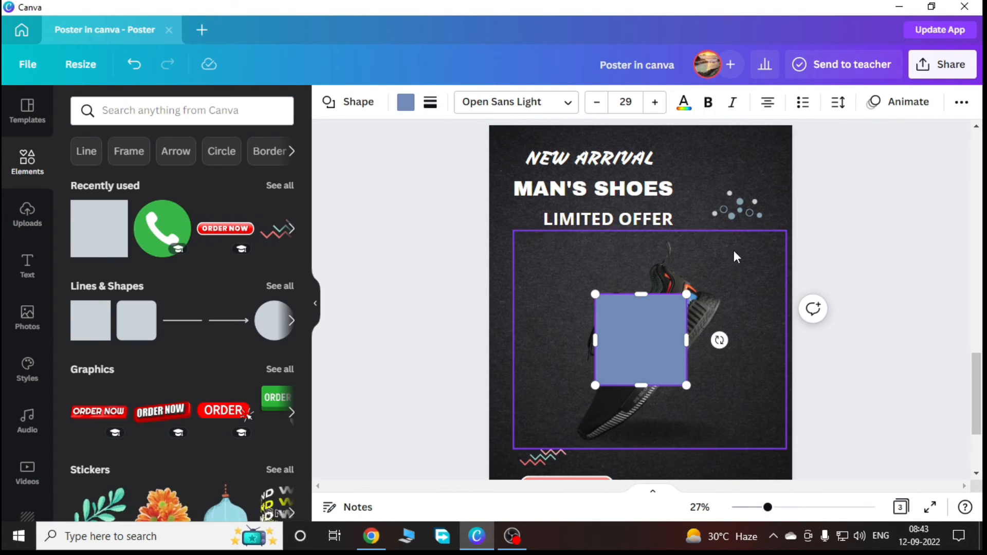
pyautogui.moveTo(643, 354); pyautogui.dragTo(665, 182)
pyautogui.moveTo(587, 231); pyautogui.dragTo(607, 142)
pyautogui.moveTo(514, 155); pyautogui.dragTo(519, 158)
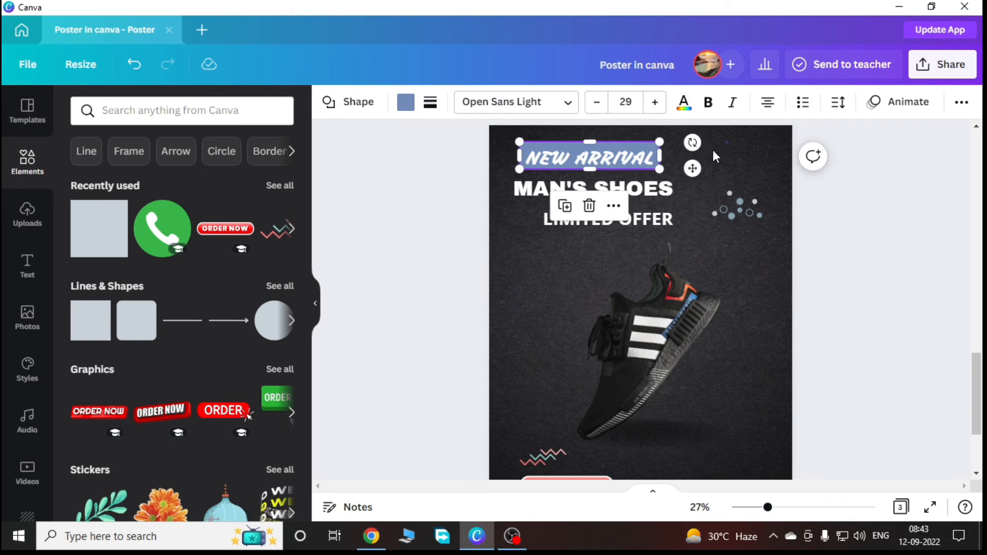
# Align the NEW ARRIVAL text and its background rectangle by their centers
pyautogui.keyDown('shift'); pyautogui.click(591, 156); pyautogui.keyUp('shift')
pyautogui.click(937, 102)
pyautogui.click(810, 138)
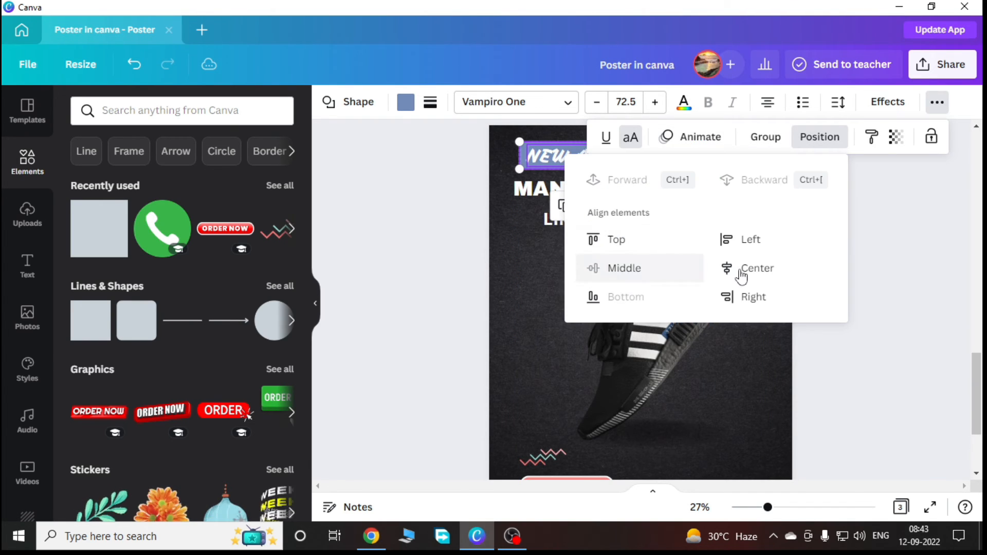
pyautogui.click(740, 276)
pyautogui.click(905, 278)
# Duplicate the background rectangle behind MAN'S SHOES and LIMITED OFFER, fitting each copy's width to its text
pyautogui.click(520, 161)
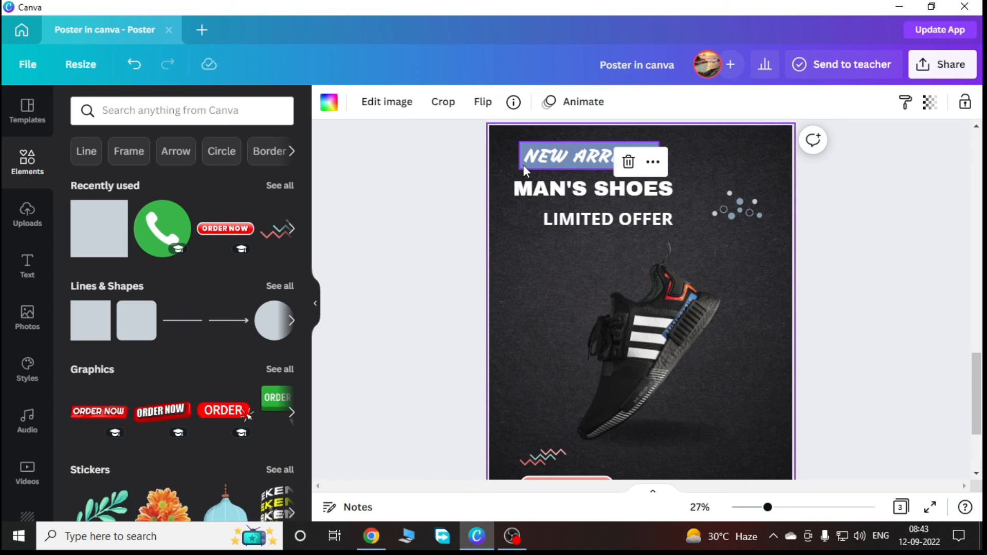
pyautogui.click(524, 164)
pyautogui.scroll(3, 606, 170)
pyautogui.click(804, 230)
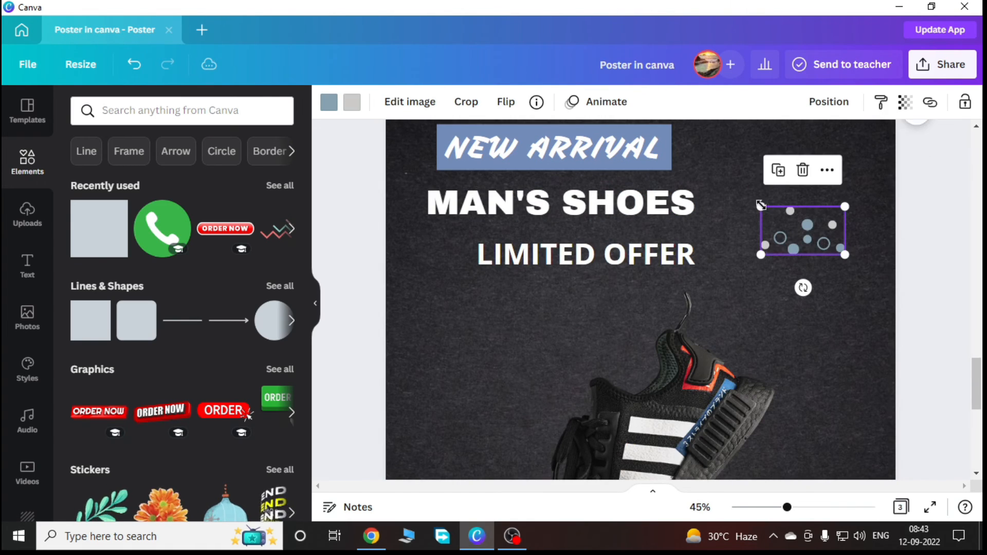
pyautogui.click(668, 163)
pyautogui.click(666, 164)
pyautogui.hotkey('ctrl', 'd')
pyautogui.moveTo(668, 165); pyautogui.dragTo(702, 268)
pyautogui.hotkey('ctrl', 'd')
pyautogui.moveTo(415, 254); pyautogui.dragTo(464, 256)
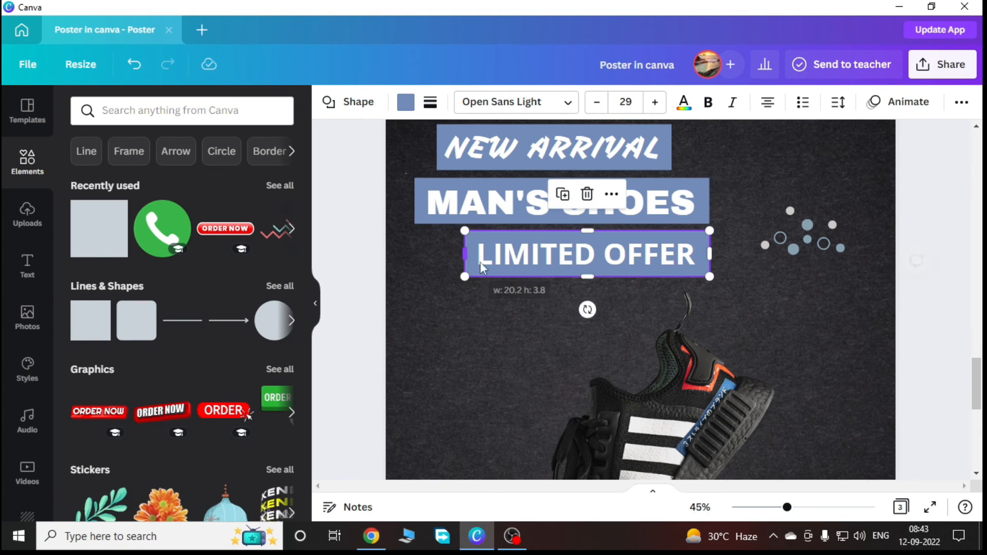
# Color the rectangles teal behind NEW ARRIVAL, coral pink behind MAN'S SHOES and green behind LIMITED OFFER
pyautogui.click(442, 131)
pyautogui.click(405, 102)
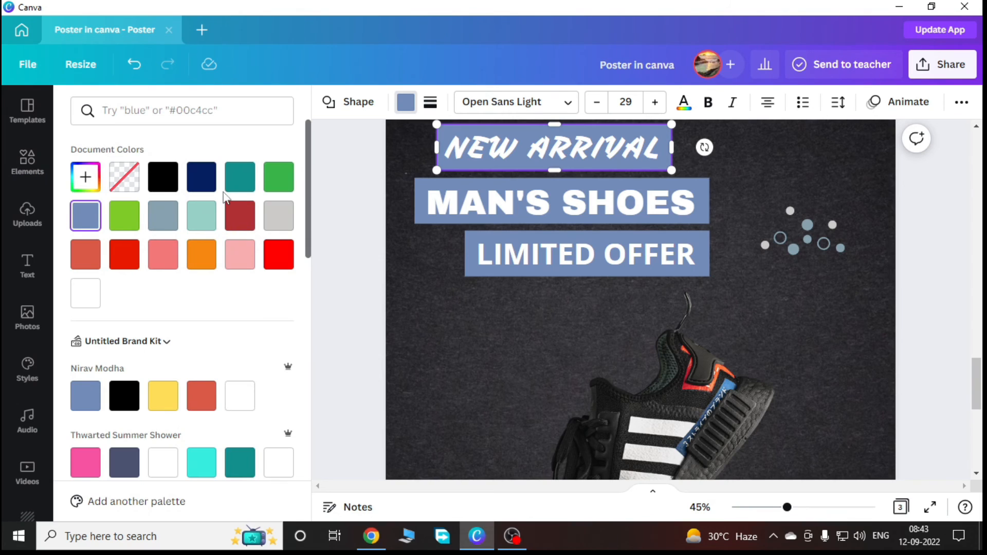
pyautogui.click(237, 179)
pyautogui.click(432, 205)
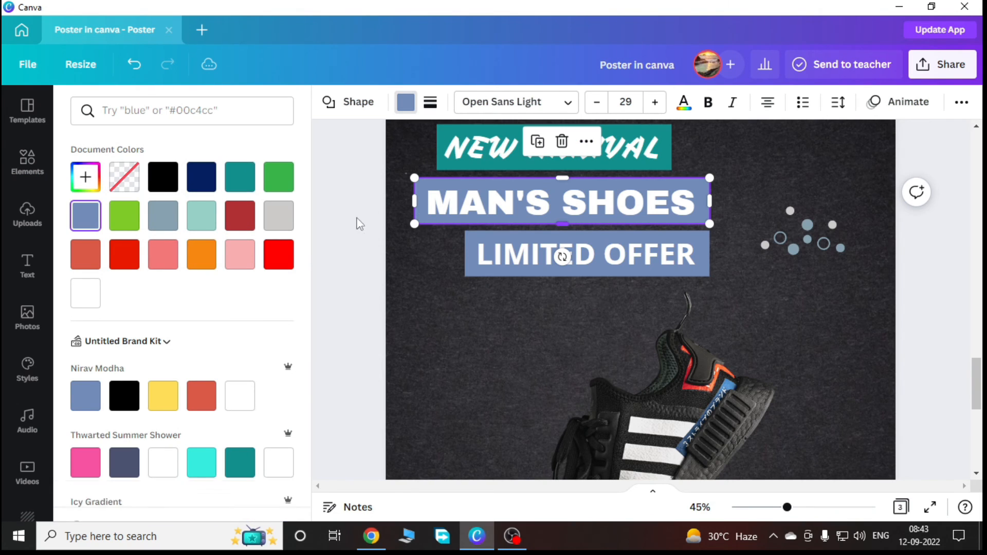
pyautogui.click(164, 257)
pyautogui.press('Tab')
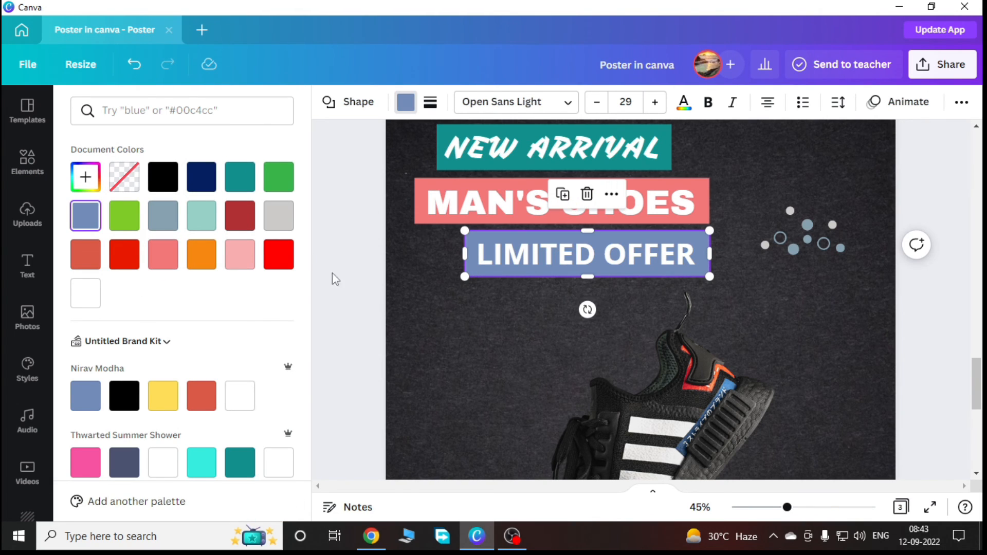
pyautogui.click(268, 184)
pyautogui.click(448, 304)
pyautogui.click(822, 231)
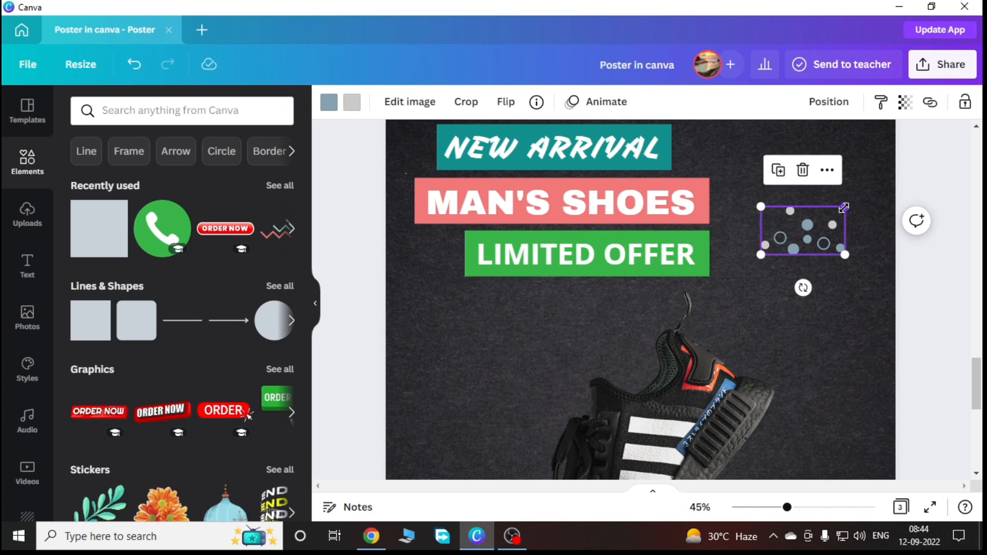
pyautogui.click(863, 288)
pyautogui.click(868, 222)
pyautogui.scroll(-3, 824, 236)
pyautogui.click(692, 508)
pyautogui.click(702, 443)
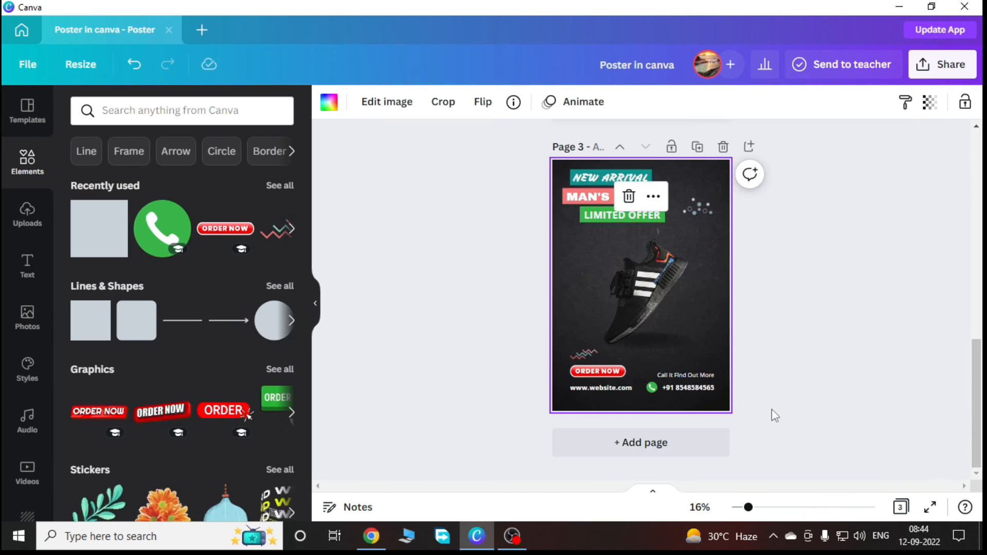
pyautogui.click(810, 397)
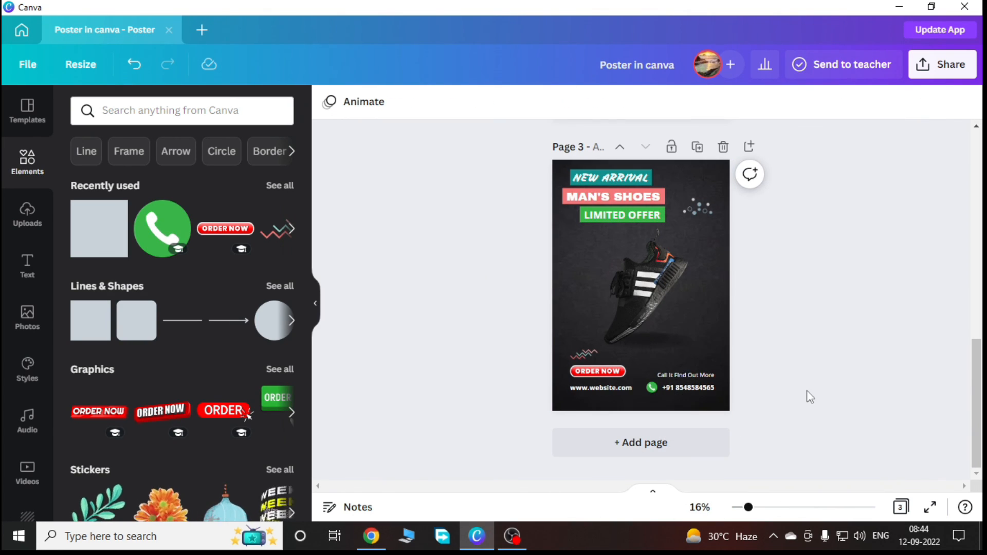
# Duplicate the zigzag graphic and place the copy between the LIMITED OFFER band and the shoe
pyautogui.click(589, 355)
pyautogui.click(588, 354)
pyautogui.moveTo(588, 353); pyautogui.dragTo(624, 237)
pyautogui.click(784, 209)
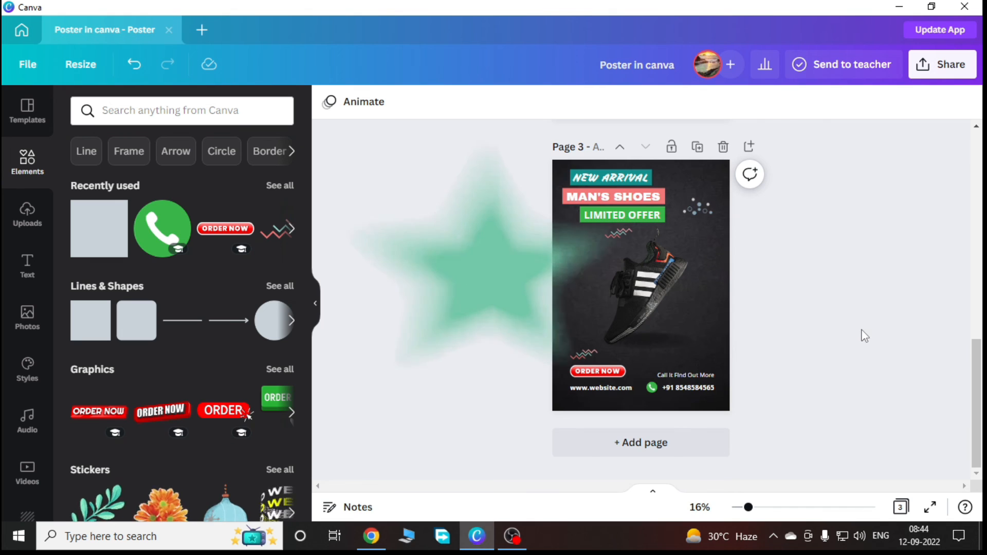